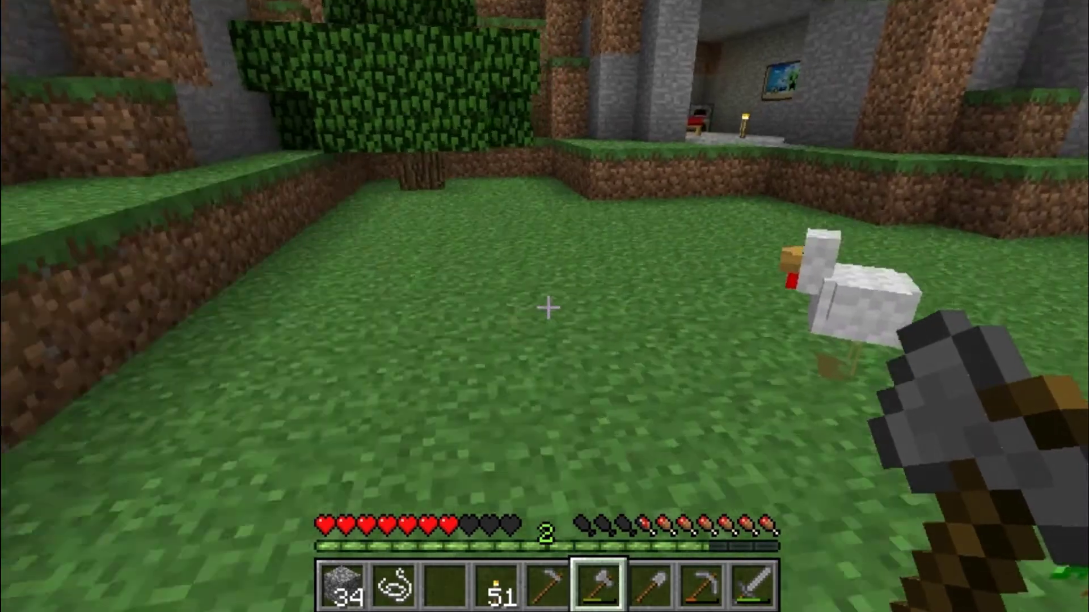
# Step: Walk to the oak and birch trees in the clearing and chop their lower logs with the stone axe
pyautogui.press('w')
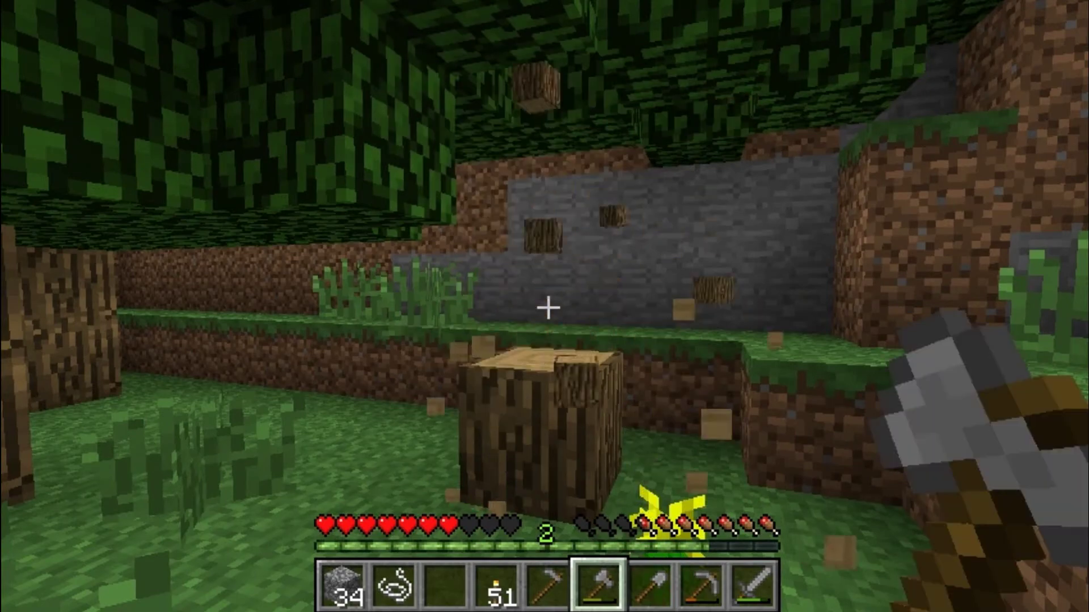
pyautogui.press('w')
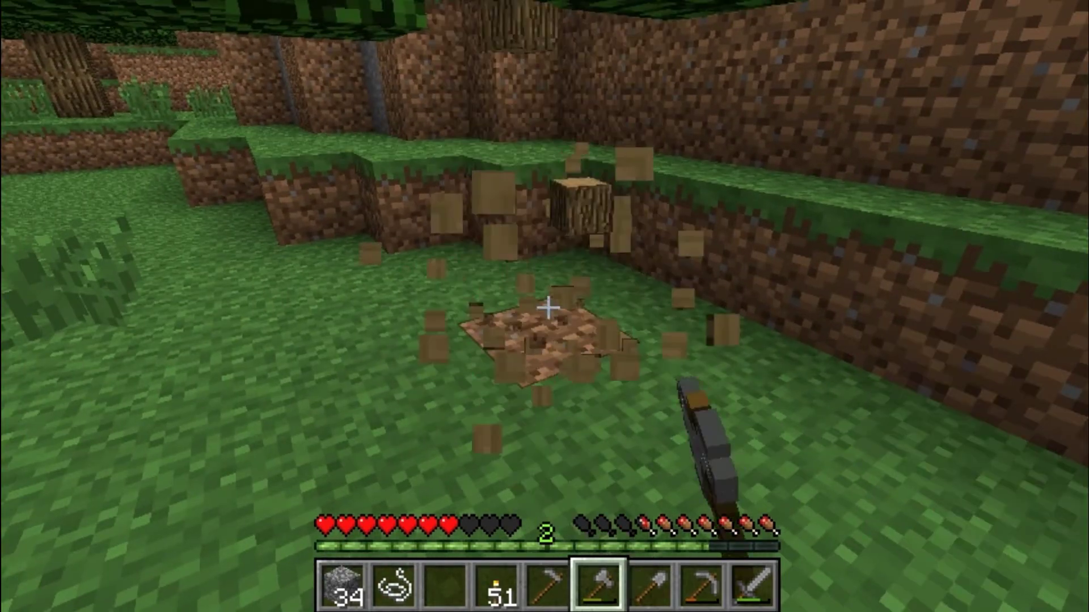
pyautogui.press('w')
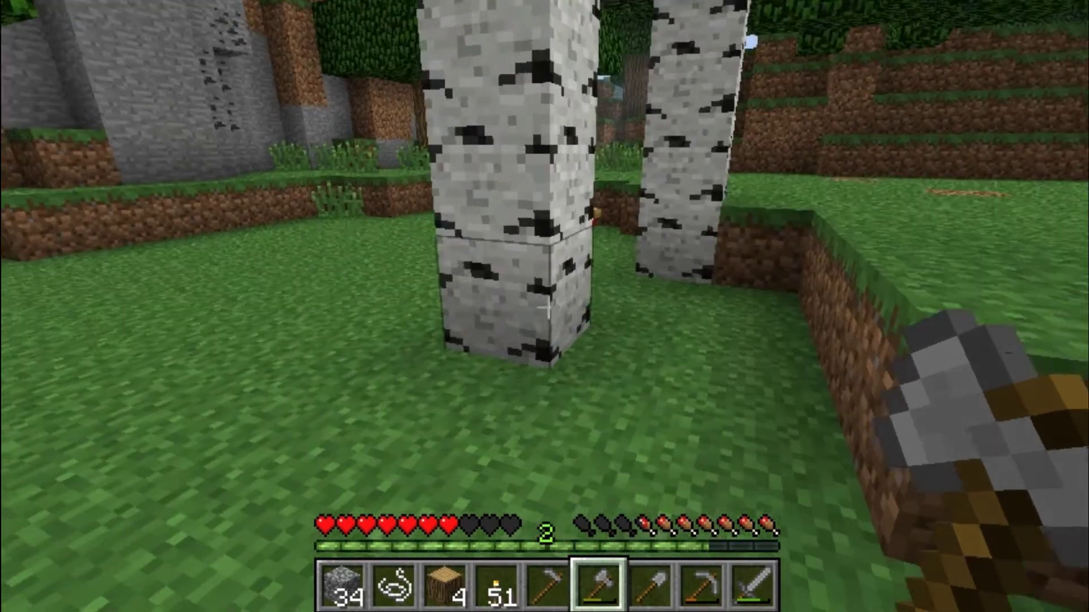
pyautogui.click(546, 308)
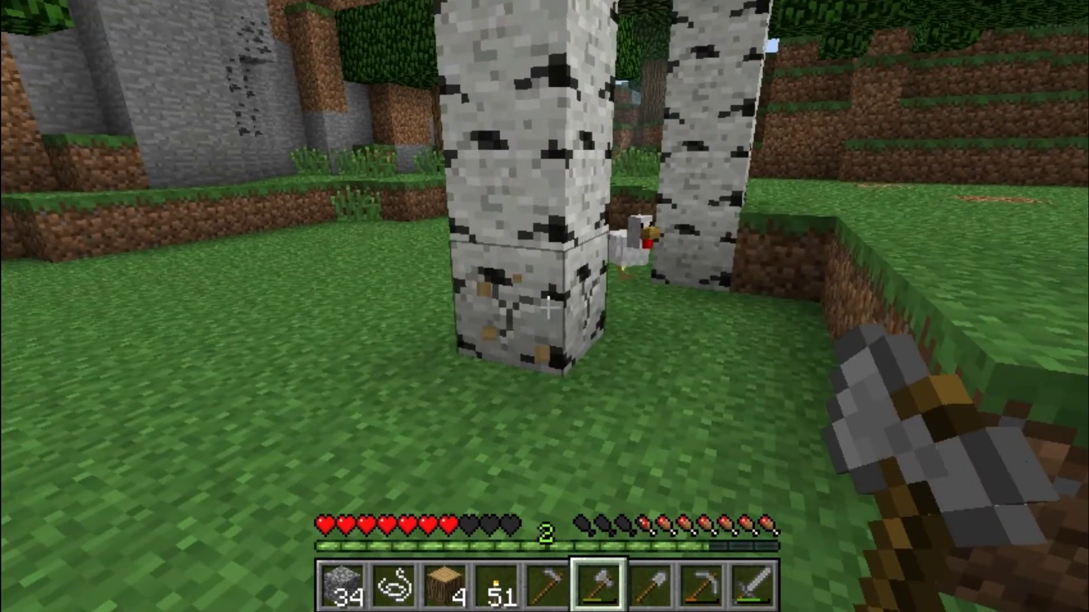
pyautogui.press('w')
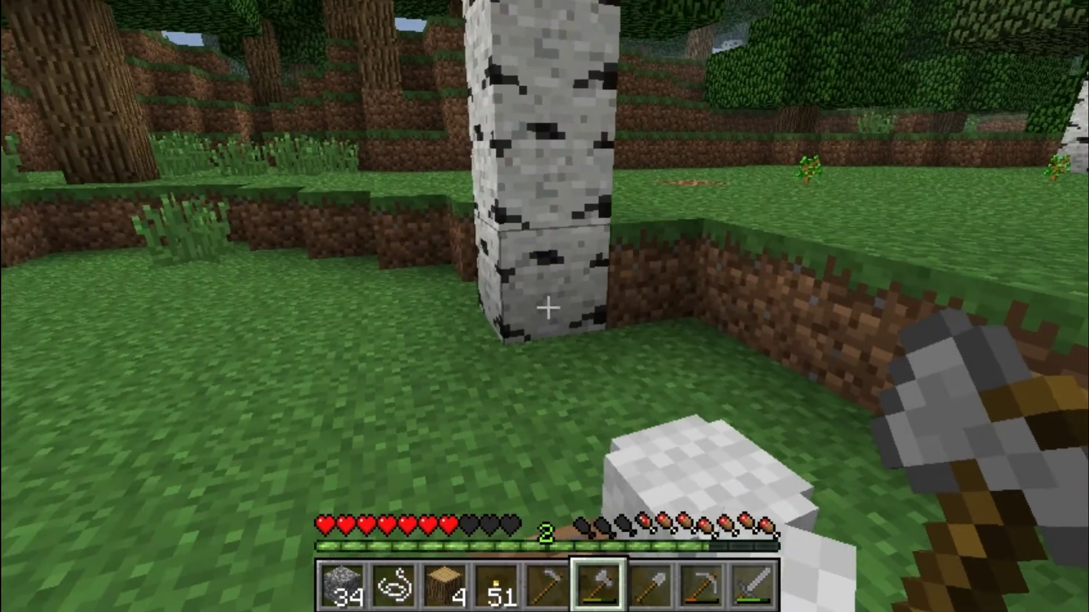
pyautogui.click(548, 308)
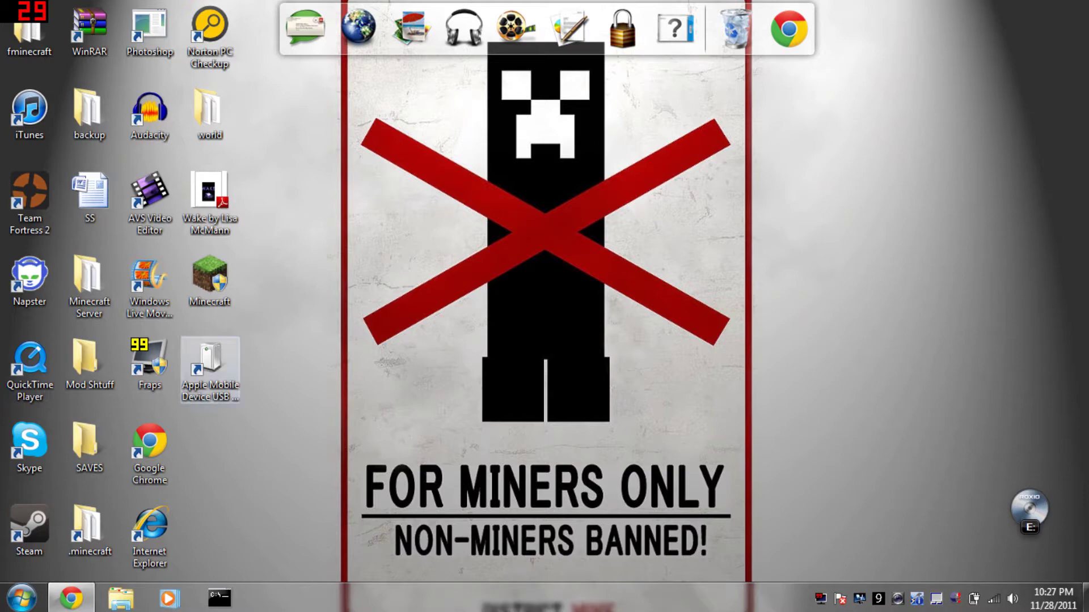
# Step: Switch to Chrome and review the installation notes in Risugami's mods thread and the Timber! section in TehKrush's thread
pyautogui.click(71, 598)
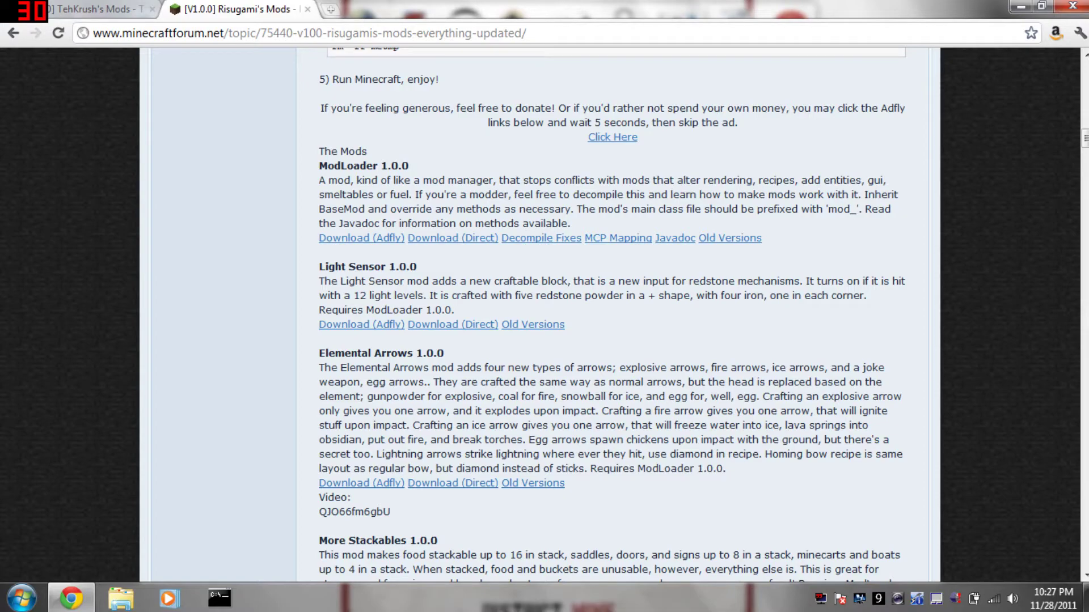
pyautogui.scroll(20, 540, 314)
pyautogui.scroll(-13, 540, 314)
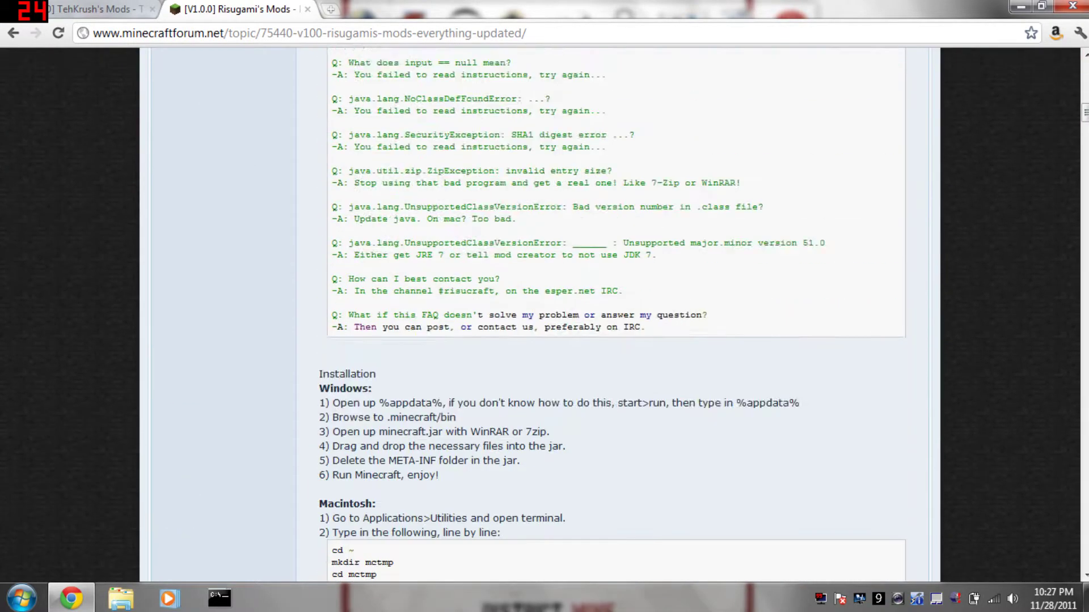
pyautogui.scroll(-6, 545, 312)
pyautogui.hotkey('ctrl', 'shift', 'Tab')
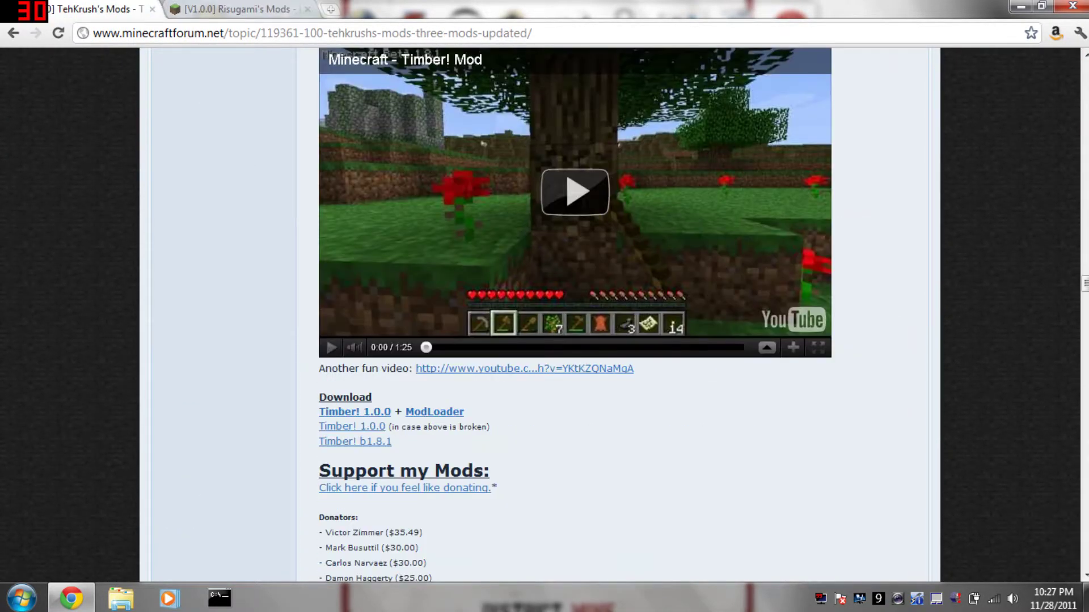
pyautogui.scroll(4, 544, 311)
pyautogui.scroll(-3, 544, 311)
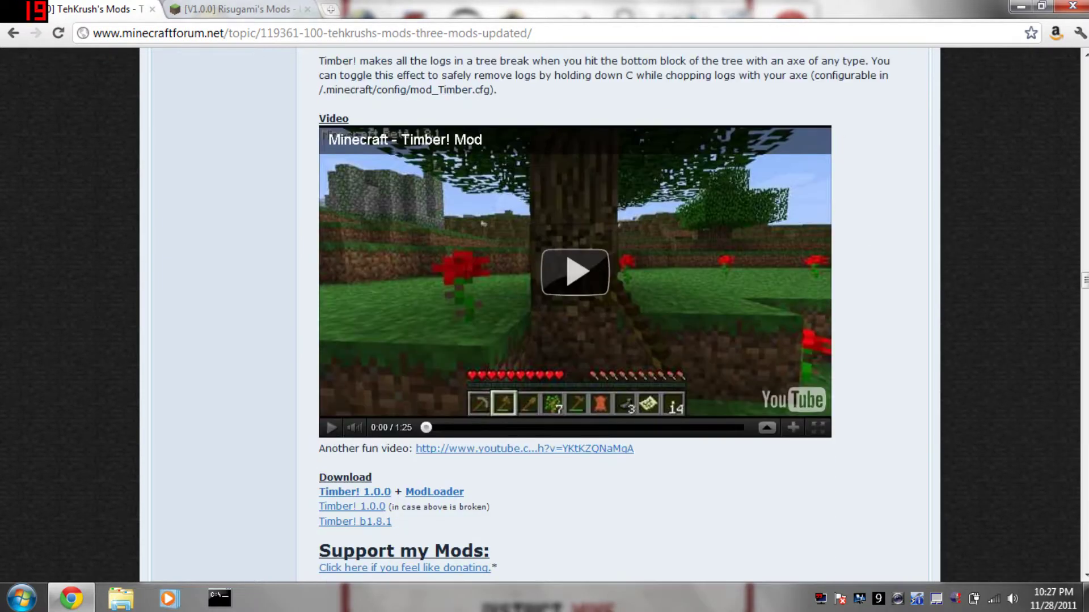
# Step: Start the ModLoader 1.0.0 download from Risugami's thread through its Adfly link
pyautogui.hotkey('ctrl', 'Tab')
pyautogui.scroll(-3, 361, 398)
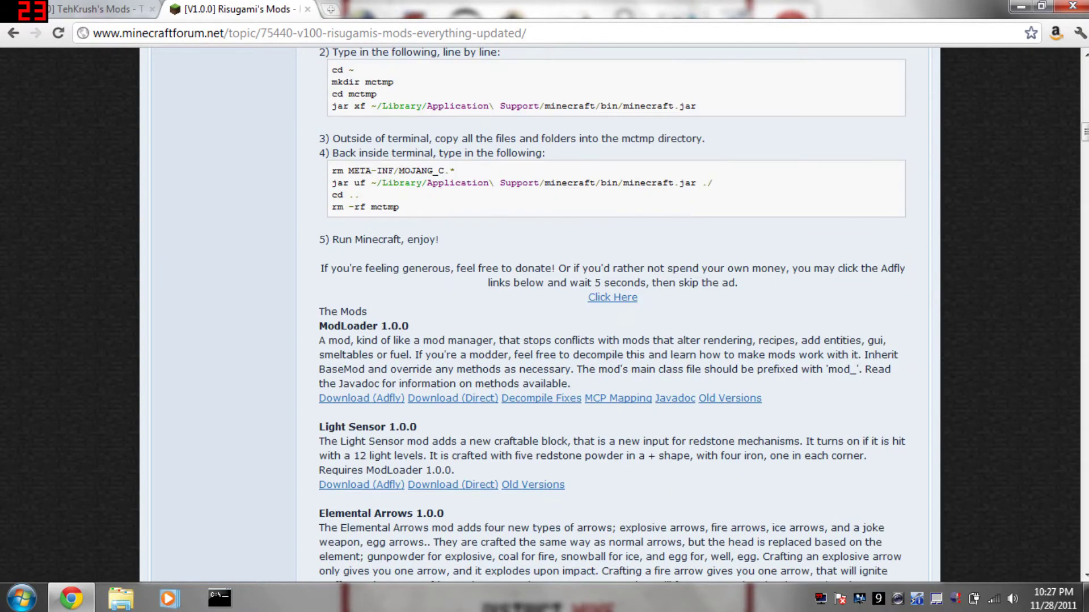
pyautogui.click(361, 398)
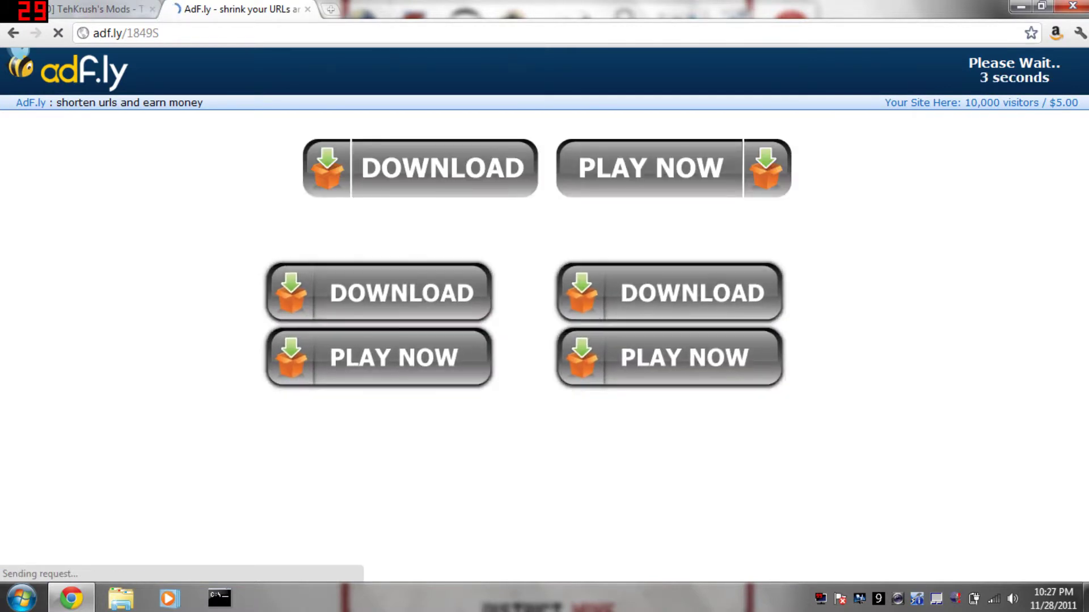
# Step: Download Timber! 1.0.0 from TehKrush's thread and complete the pending ModLoader zip download
pyautogui.click(108, 10)
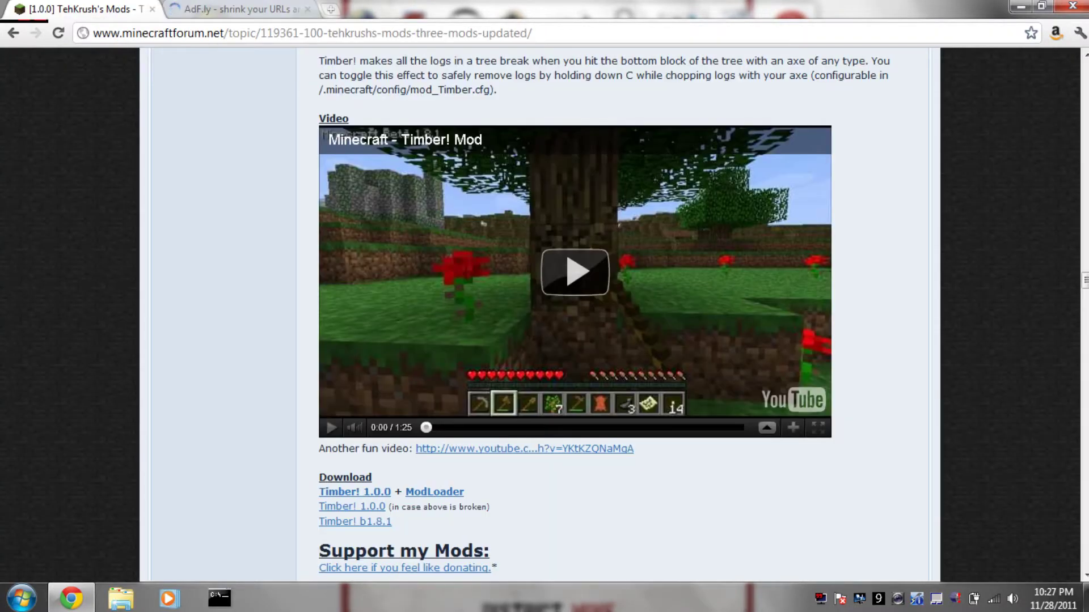
pyautogui.scroll(-2, 542, 317)
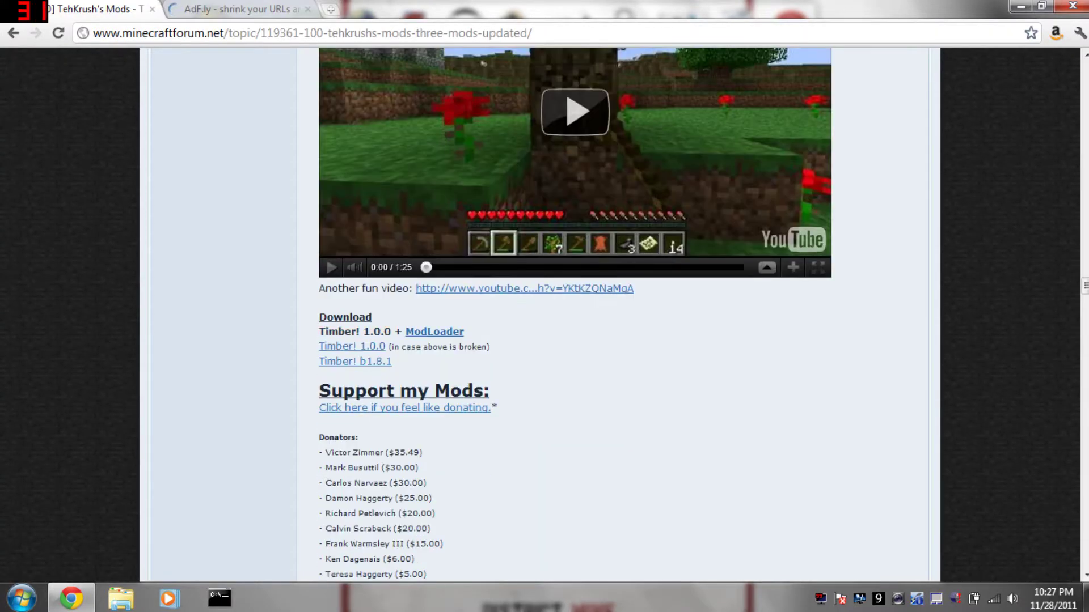
pyautogui.click(354, 332)
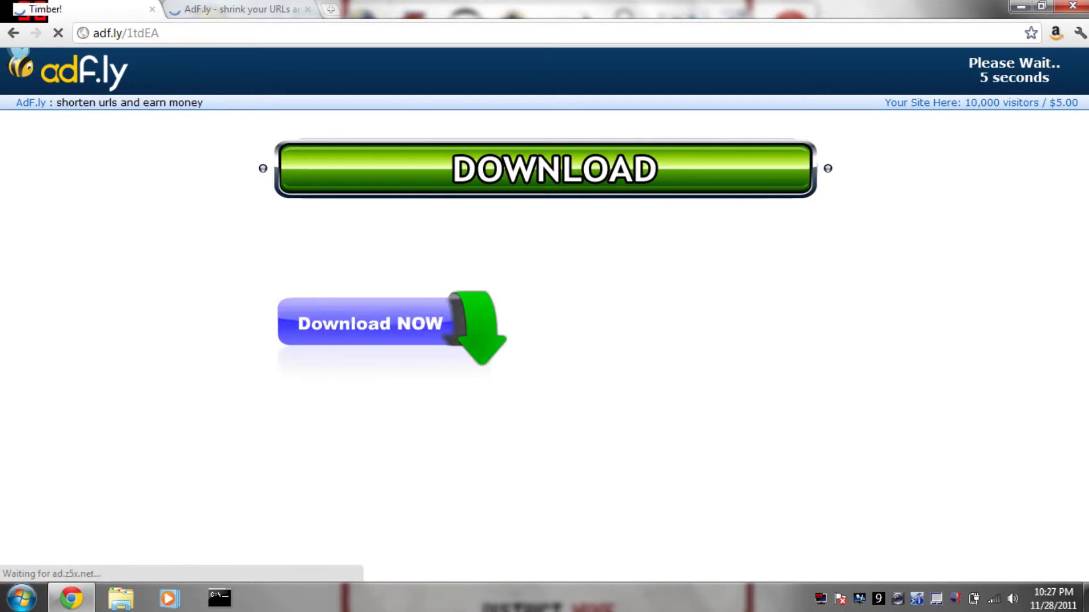
pyautogui.hotkey('ctrl', 'Tab')
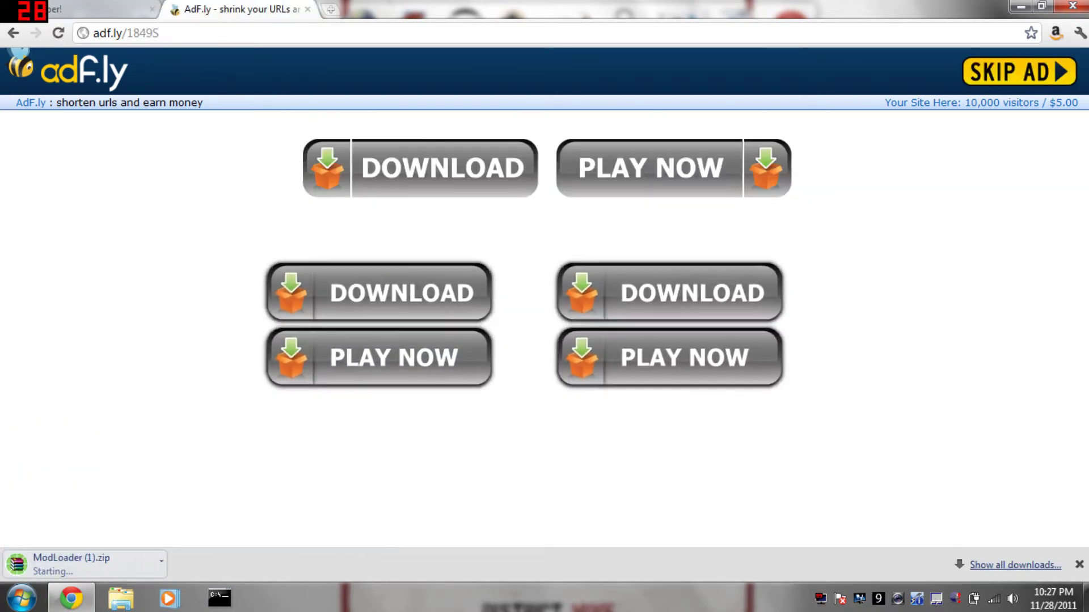
pyautogui.hotkey('ctrl', 'Tab')
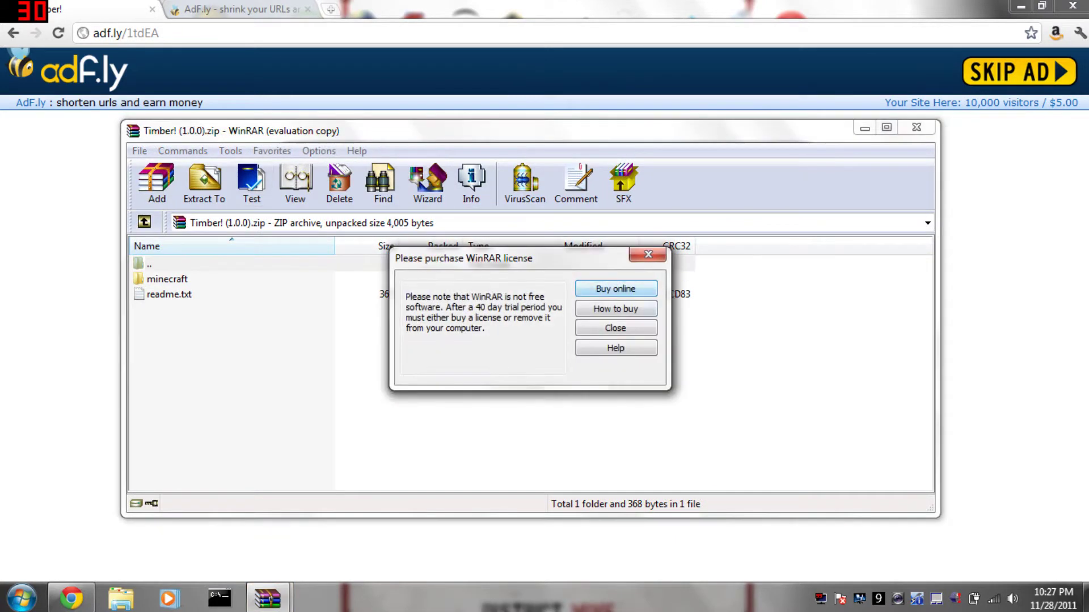
# Step: Dismiss the WinRAR purchase notices for the Timber! and ModLoader archives and minimize both archive windows
pyautogui.click(611, 326)
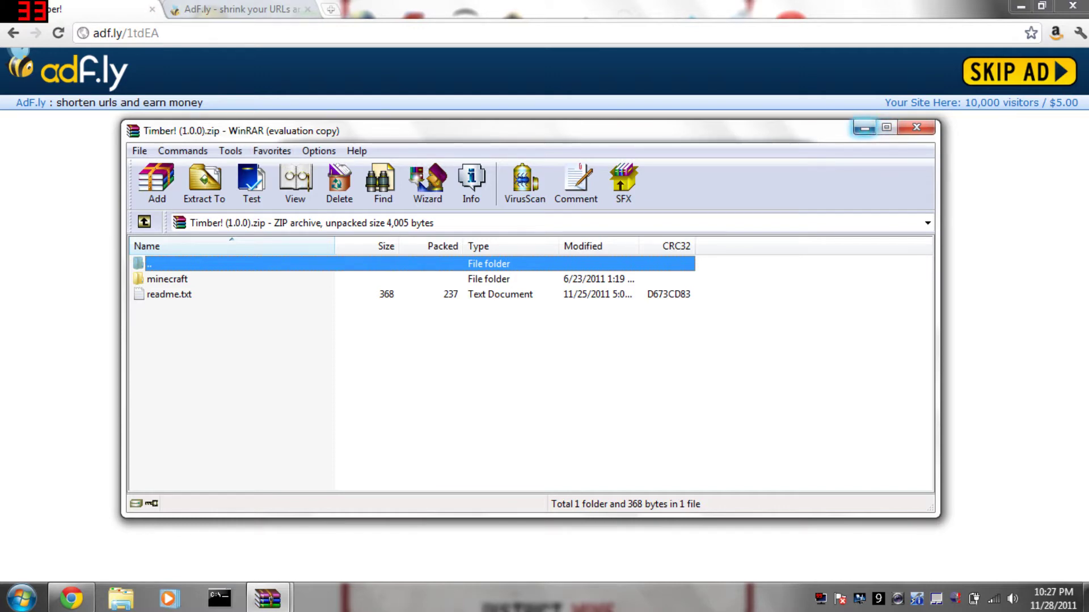
pyautogui.click(864, 128)
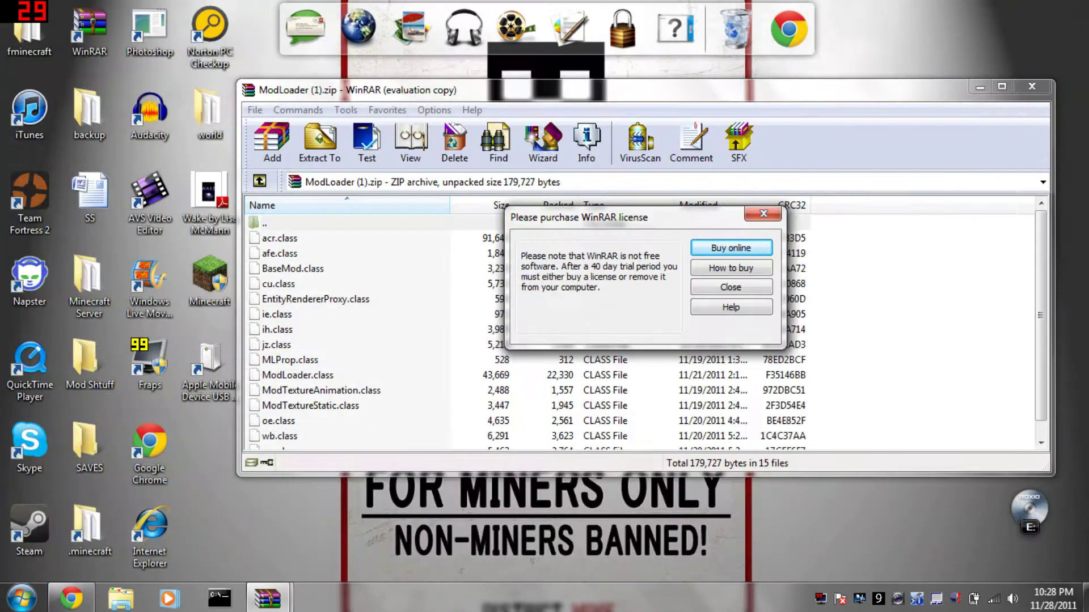
pyautogui.click(730, 288)
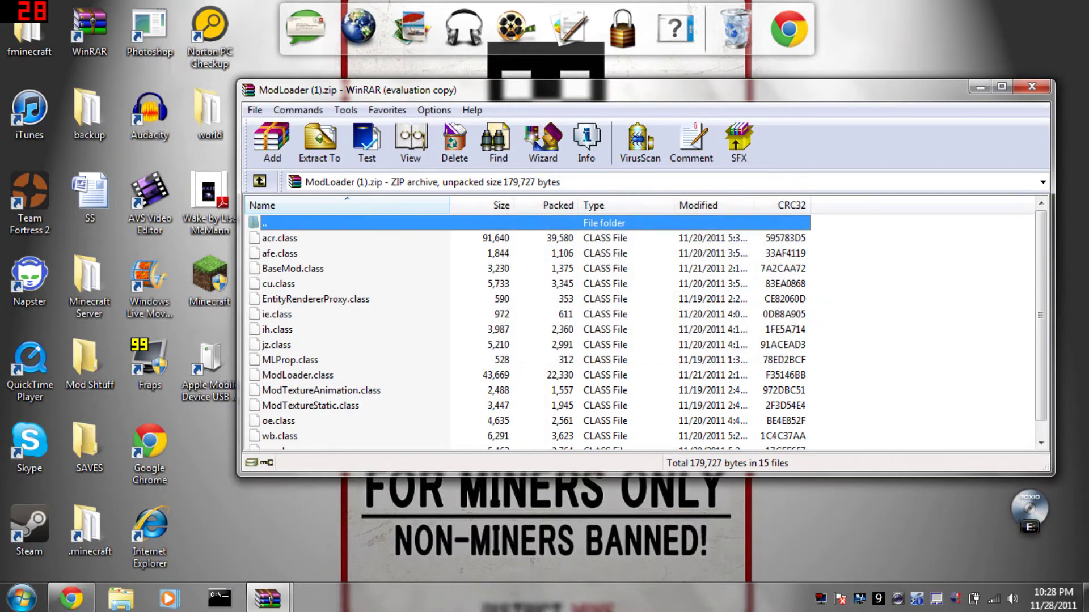
pyautogui.click(980, 87)
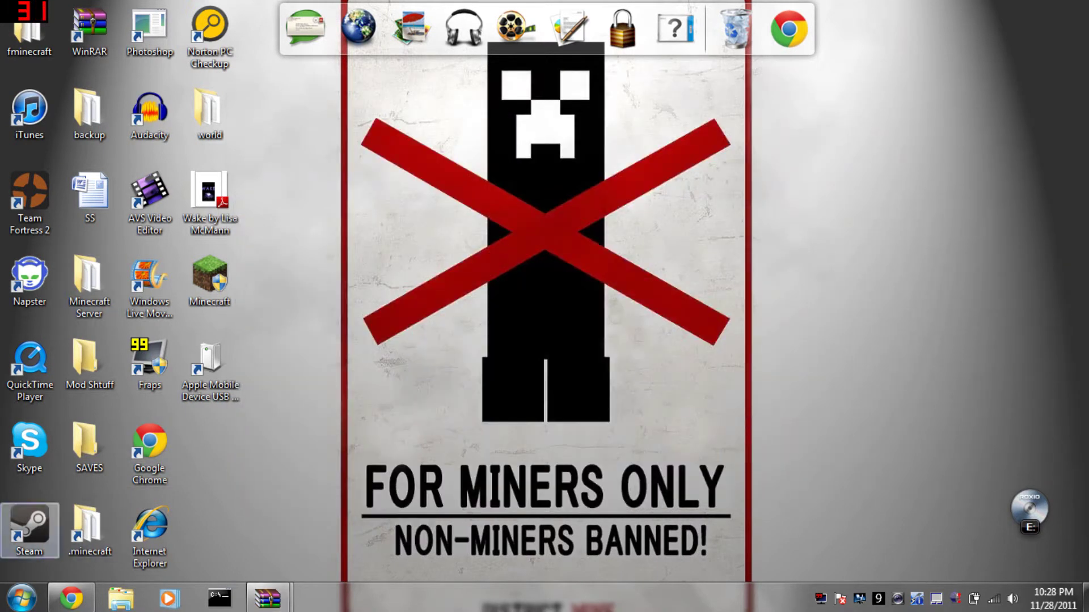
# Step: Open the %appdata% folder through the Windows Run dialog
pyautogui.click(23, 599)
pyautogui.click(101, 557)
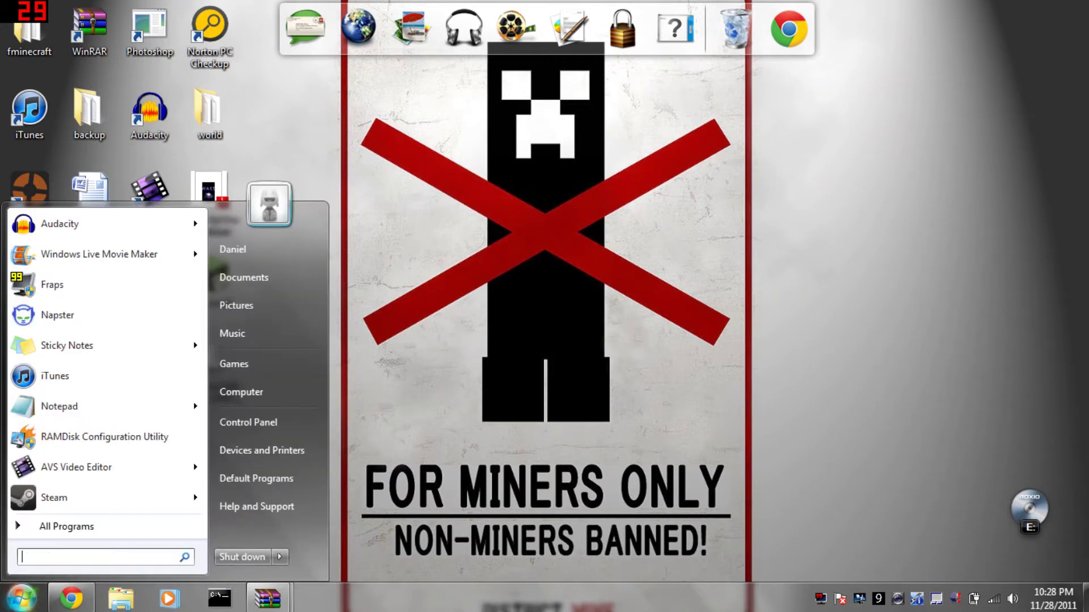
pyautogui.write('run')
pyautogui.press('Return')
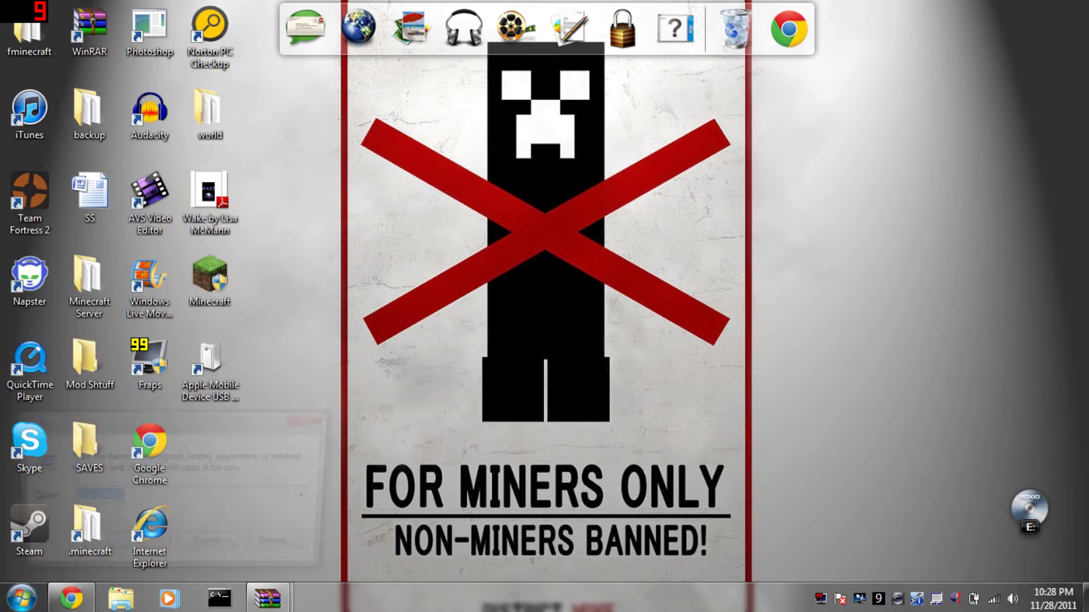
pyautogui.click(136, 548)
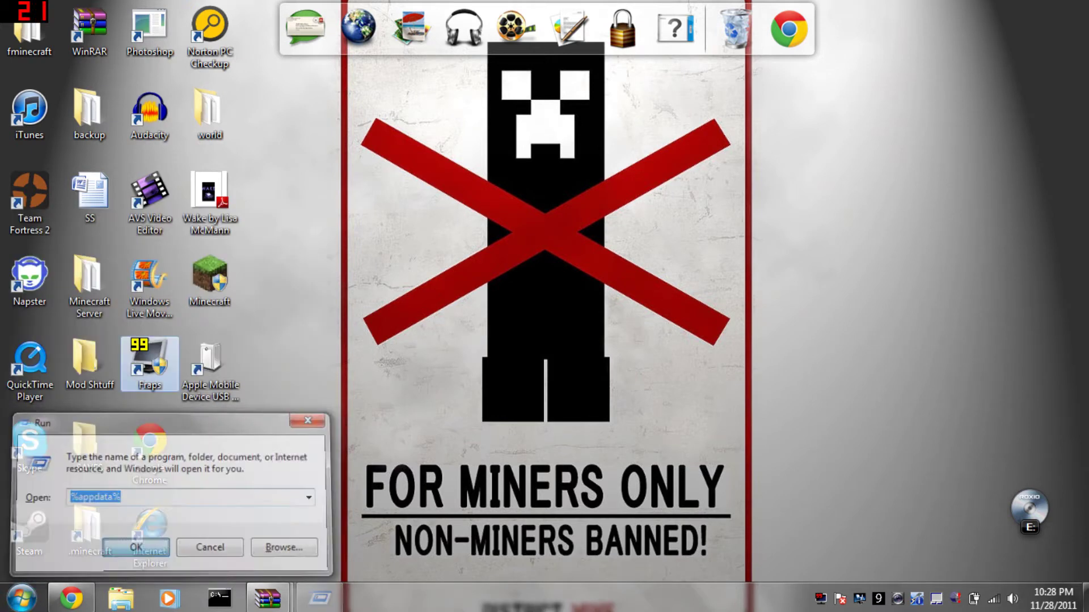
# Step: Try to send the .minecraft folder to the desktop as a shortcut, and close the Roaming folder window
pyautogui.click(474, 129)
pyautogui.rightClick(478, 128)
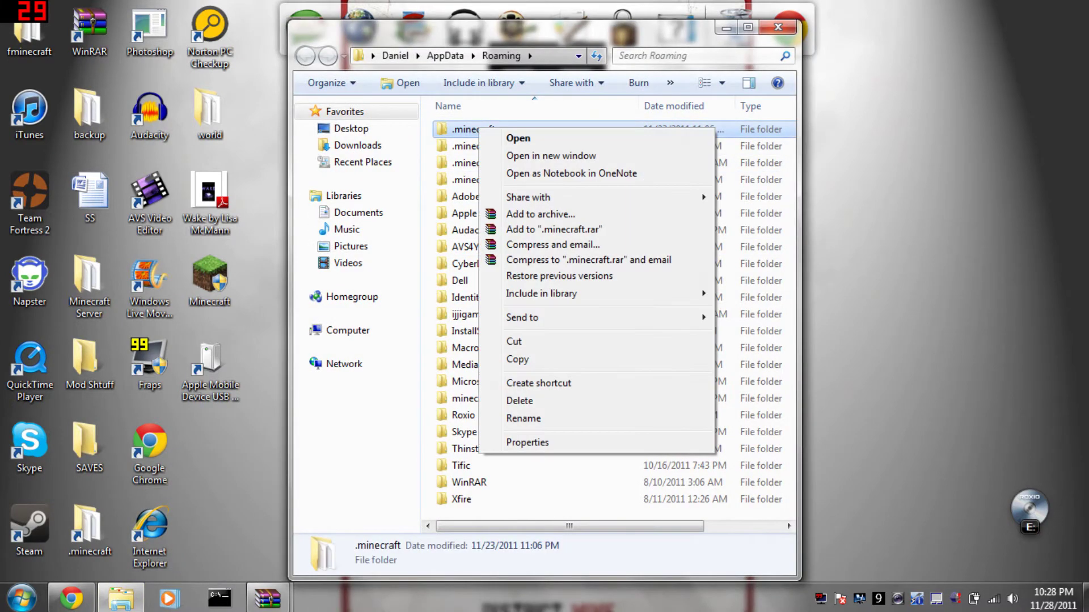
pyautogui.moveTo(538, 318)
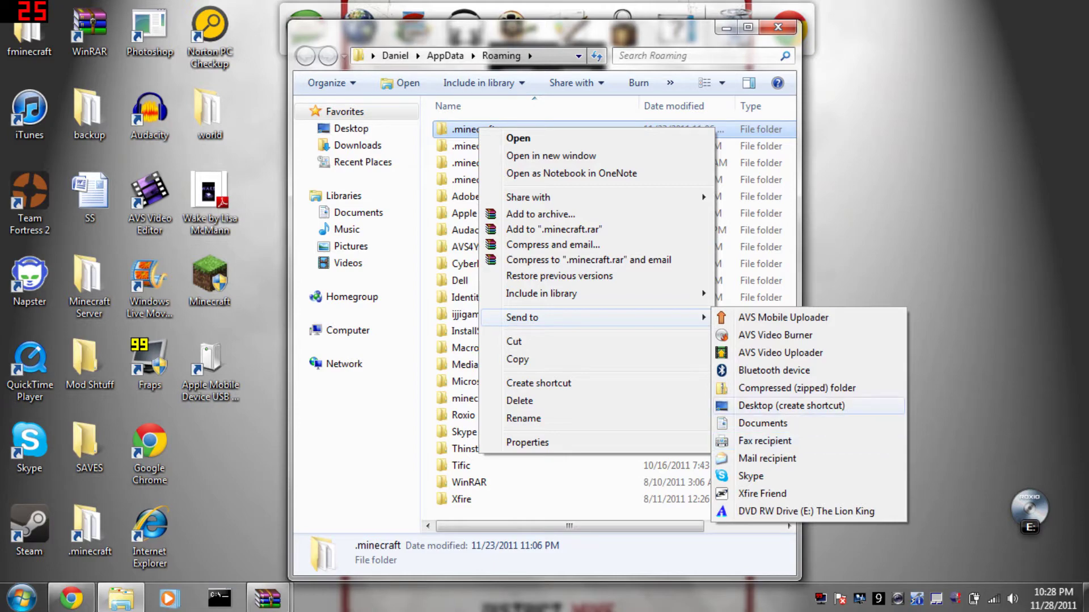
pyautogui.click(791, 406)
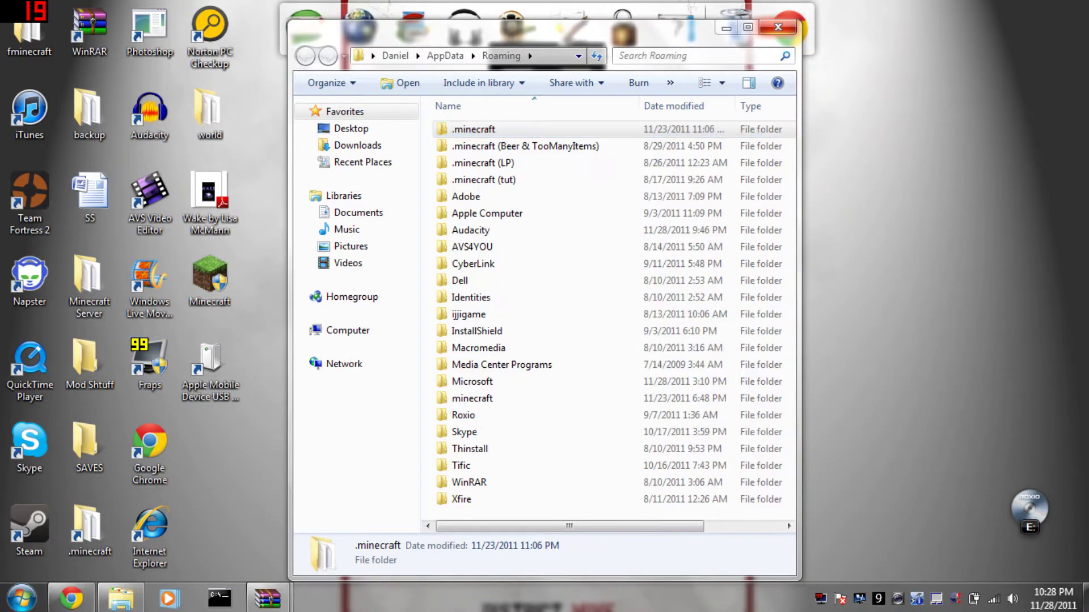
pyautogui.click(777, 27)
# Step: Open minecraft.jar from the bin folder inside .minecraft with WinRAR archiver
pyautogui.doubleClick(90, 527)
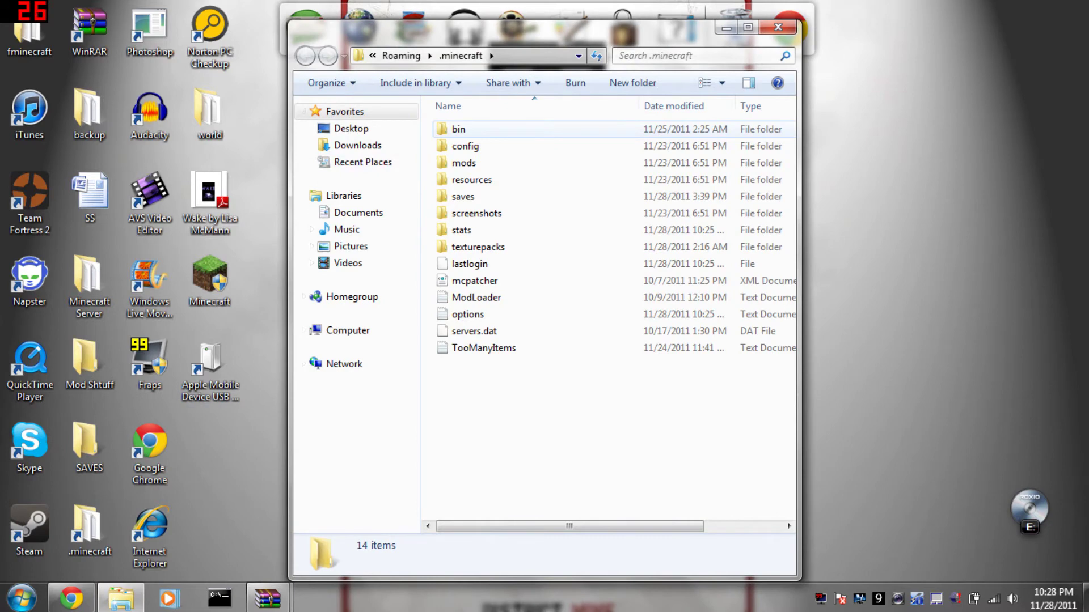
pyautogui.doubleClick(458, 130)
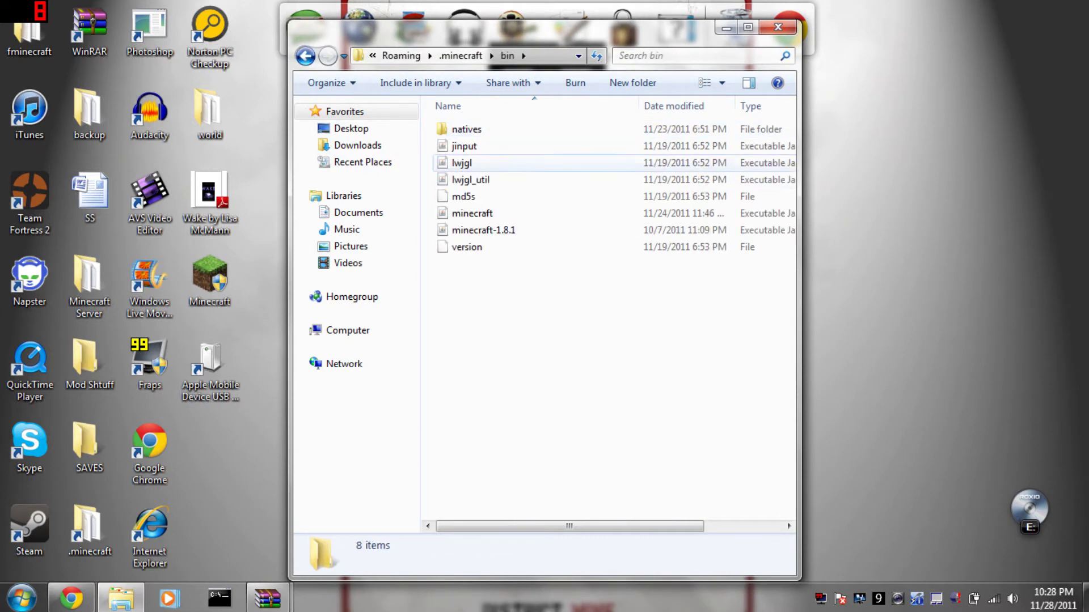
pyautogui.rightClick(482, 219)
pyautogui.moveTo(567, 247)
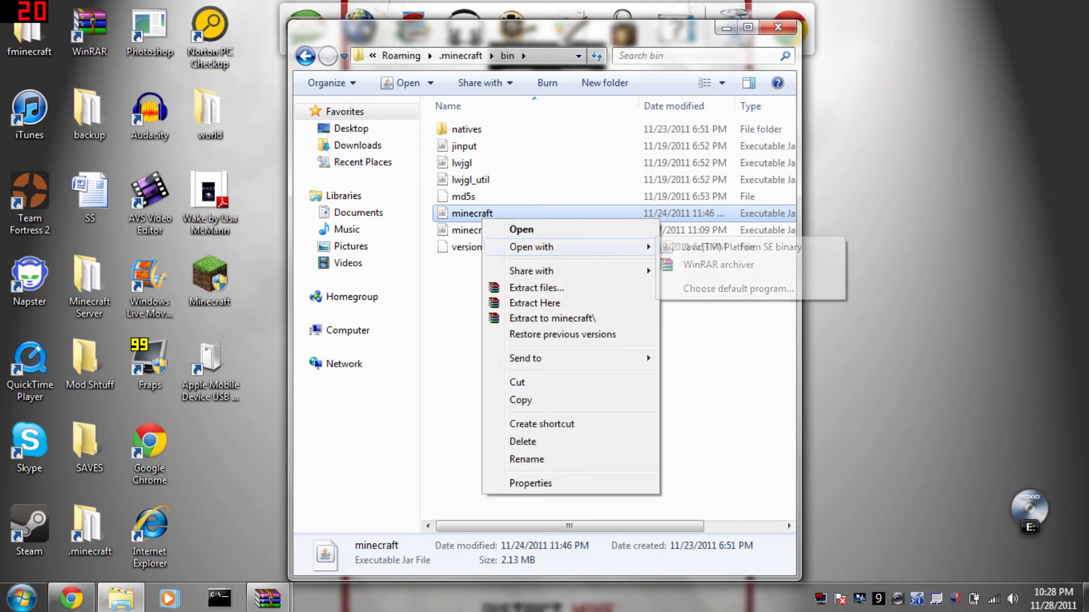
pyautogui.click(706, 263)
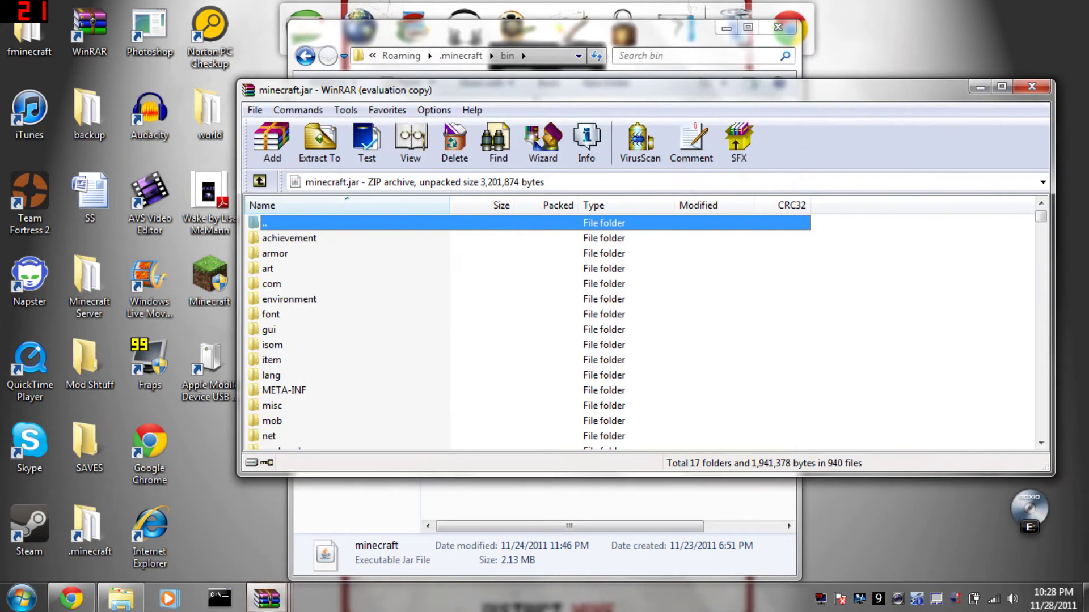
# Step: Dismiss the WinRAR purchase notice and dock the minecraft.jar window beside the bin folder at half-screen size
pyautogui.moveTo(532, 93); pyautogui.dragTo(1022, 140)
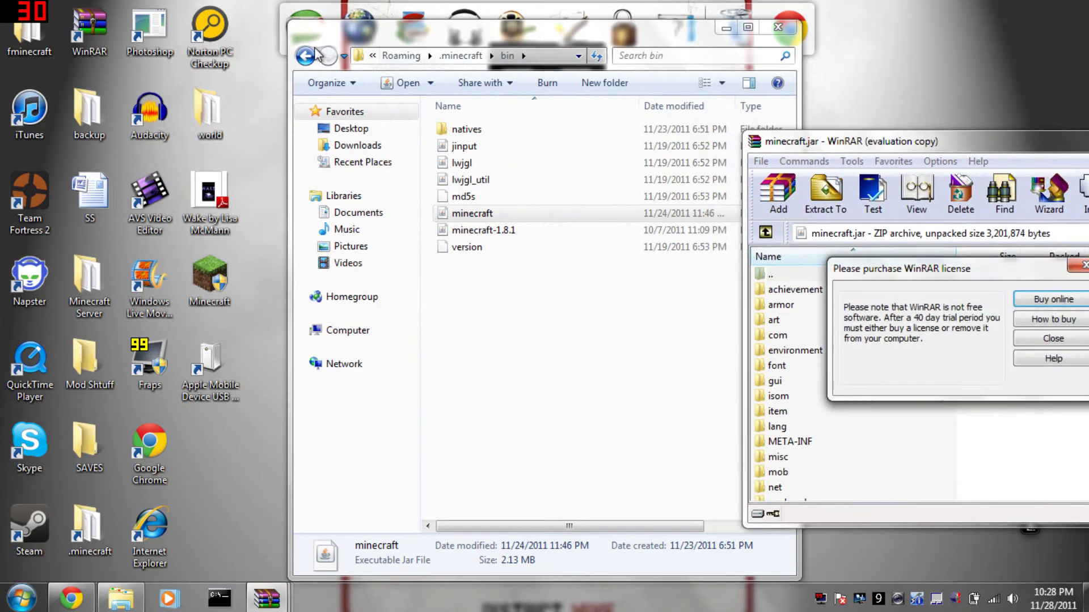
pyautogui.click(1053, 339)
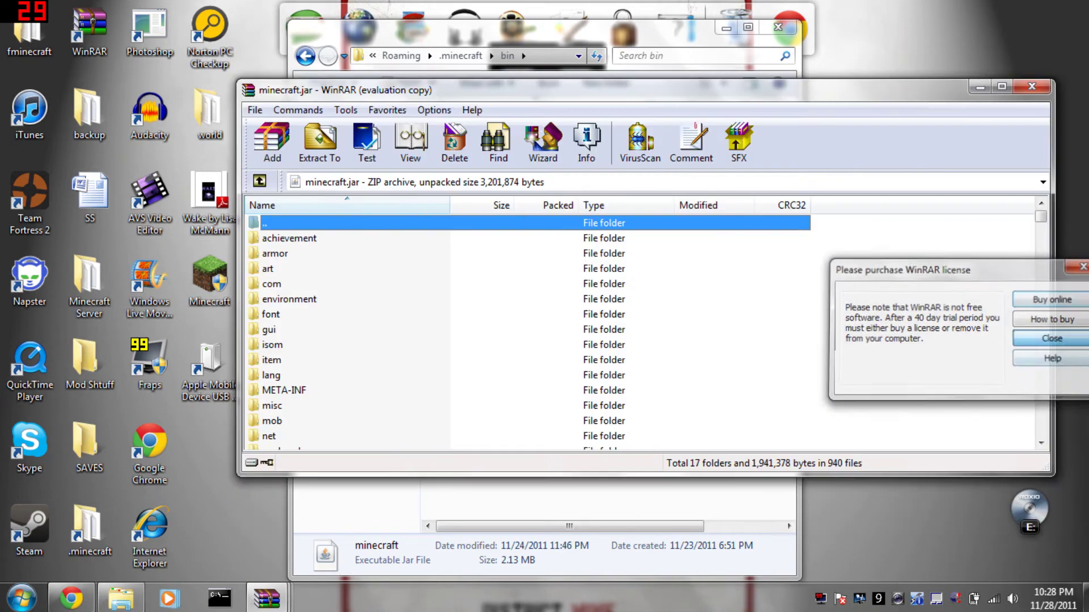
pyautogui.moveTo(871, 117); pyautogui.dragTo(1088, 119)
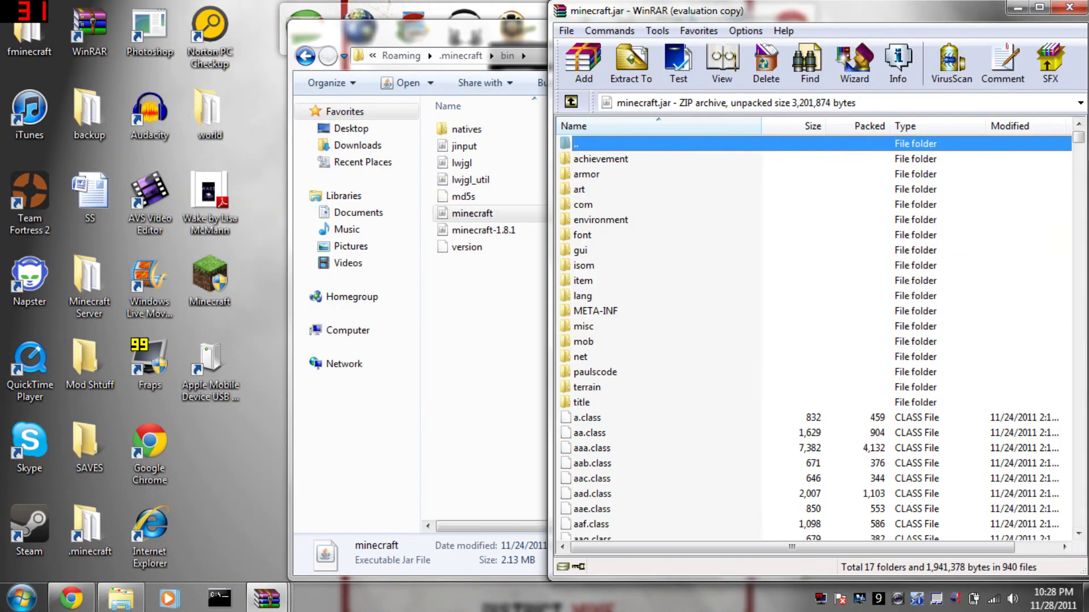
# Step: Delete the META-INF folder from the minecraft.jar archive and confirm the deletion
pyautogui.click(595, 310)
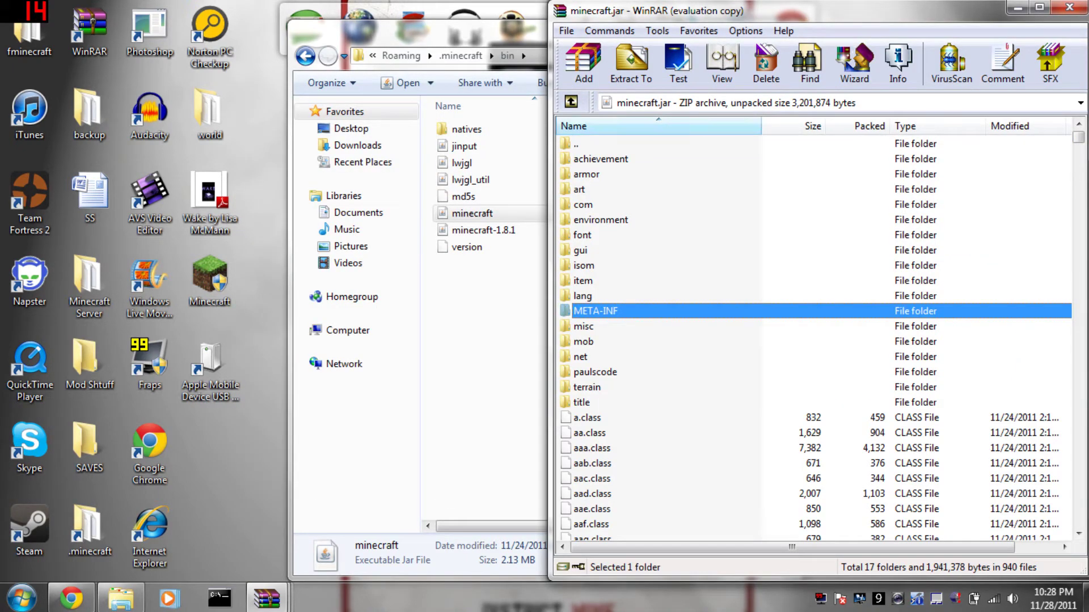
pyautogui.click(766, 62)
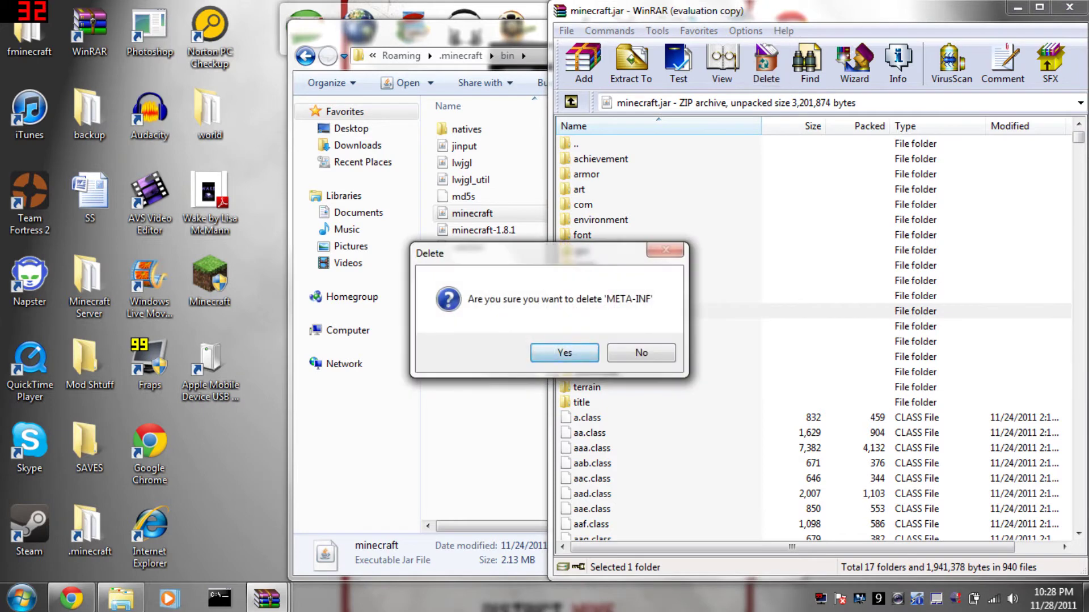
pyautogui.click(564, 350)
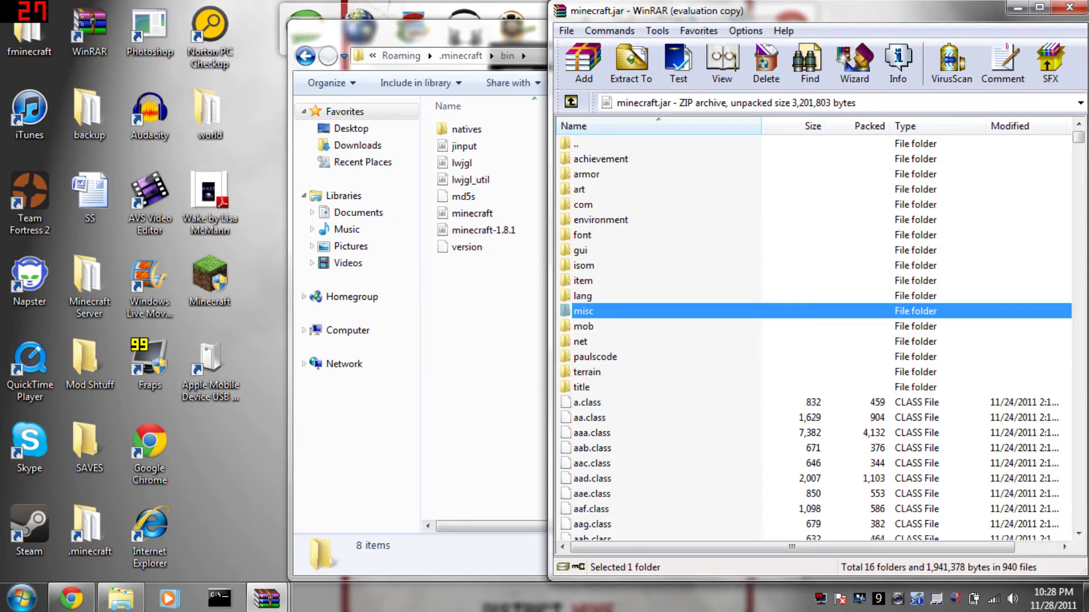
# Step: Add all the class files from ModLoader (1).zip to the root of minecraft.jar with the default archive settings, and close the ModLoader archive
pyautogui.moveTo(267, 598)
pyautogui.click(102, 499)
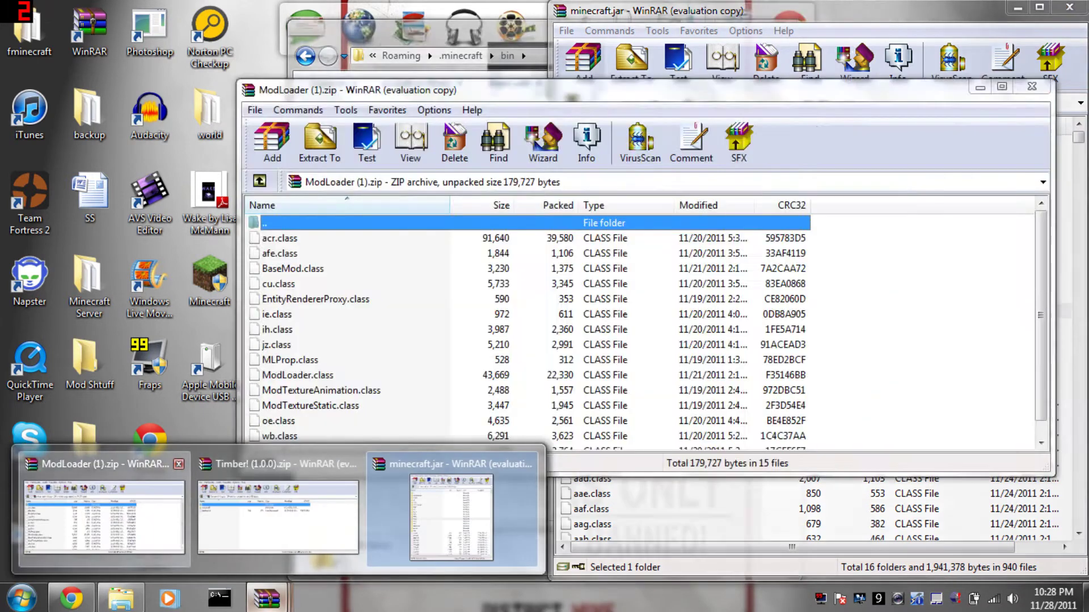
pyautogui.press('super+Left')
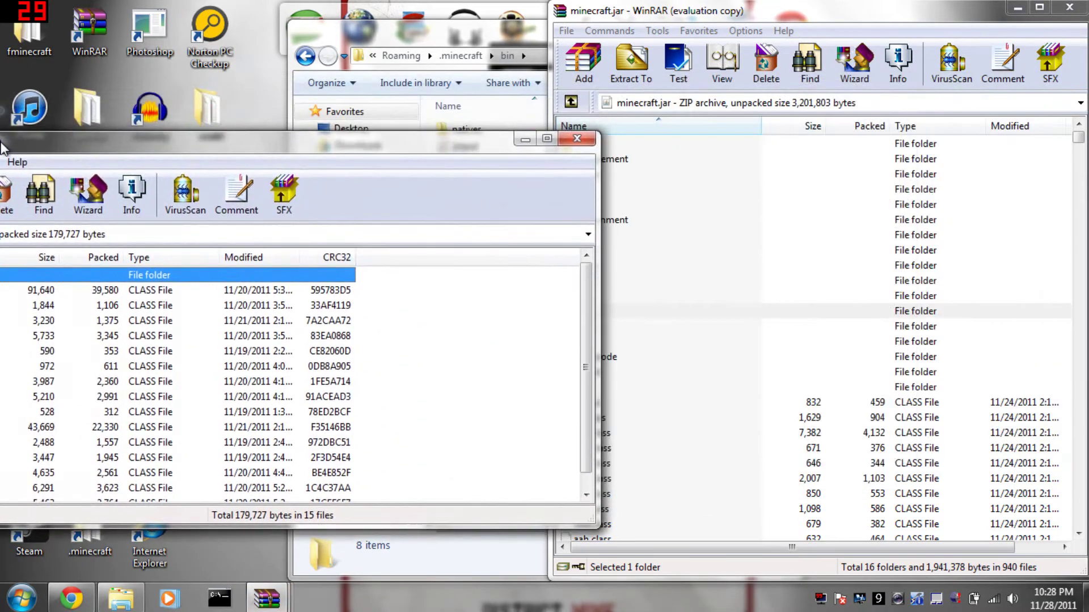
pyautogui.hotkey('ctrl', 'a')
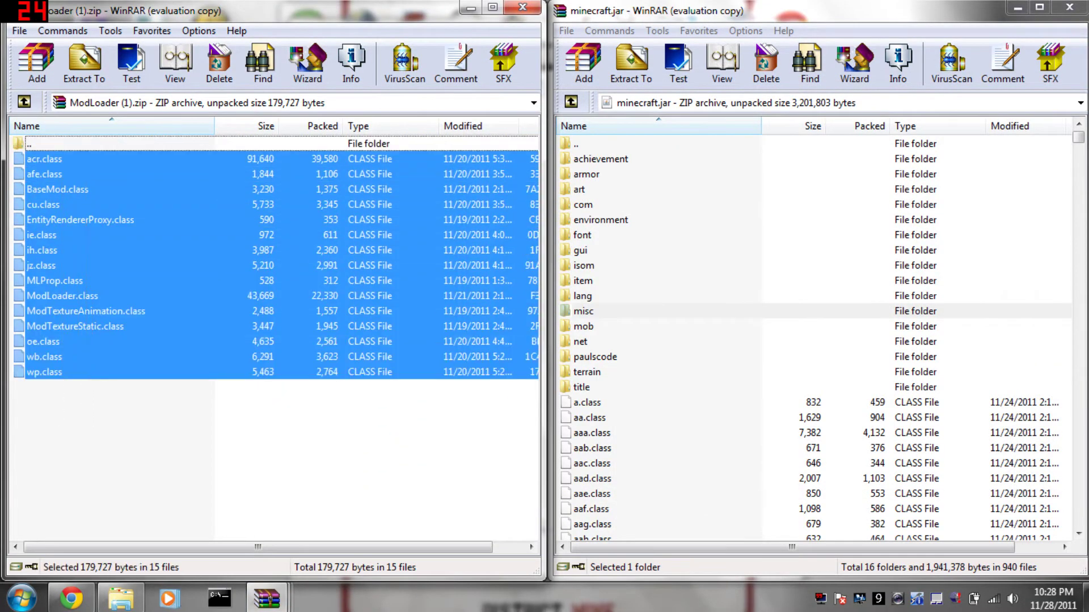
pyautogui.moveTo(114, 235); pyautogui.dragTo(817, 312)
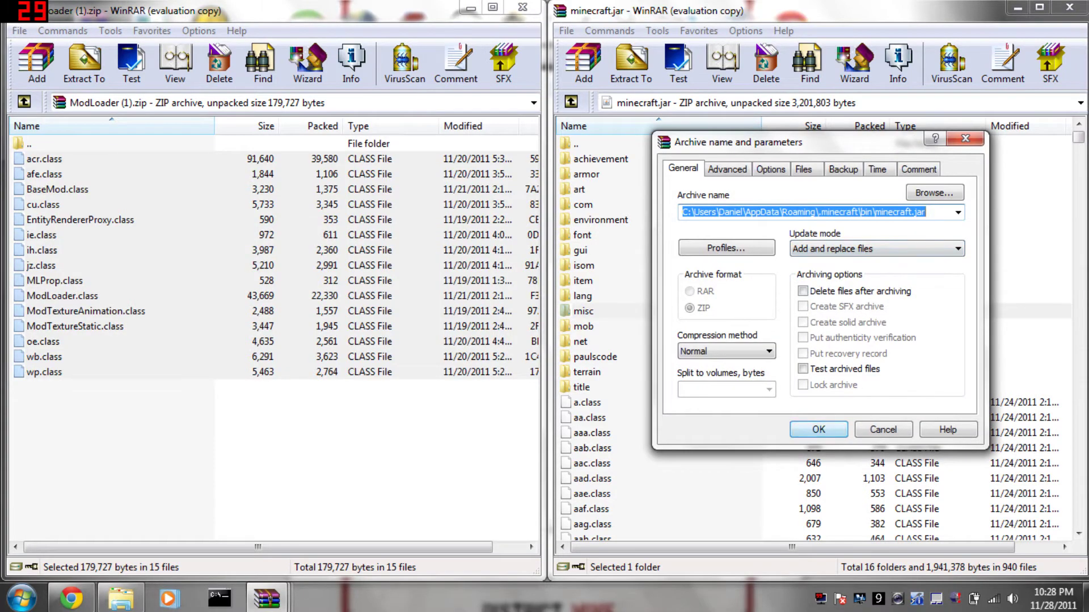
pyautogui.press('Return')
pyautogui.hotkey('alt', 'F4')
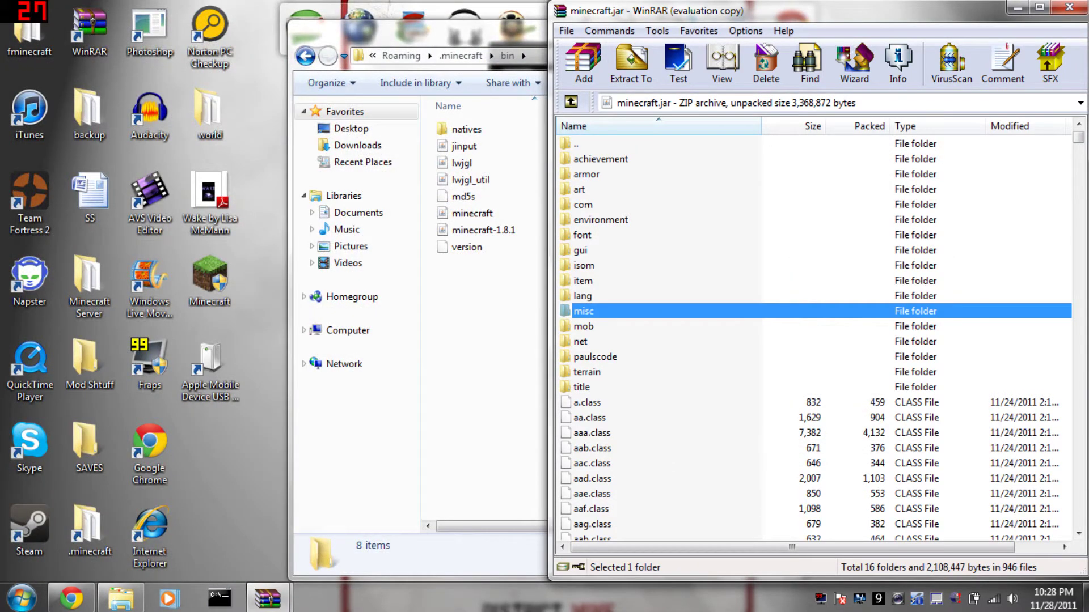
# Step: Add BlockTimberTree.class and mod_Timber.class from the minecraft folder of Timber! (1.0.0).zip to the root of minecraft.jar
pyautogui.moveTo(267, 599)
pyautogui.click(188, 504)
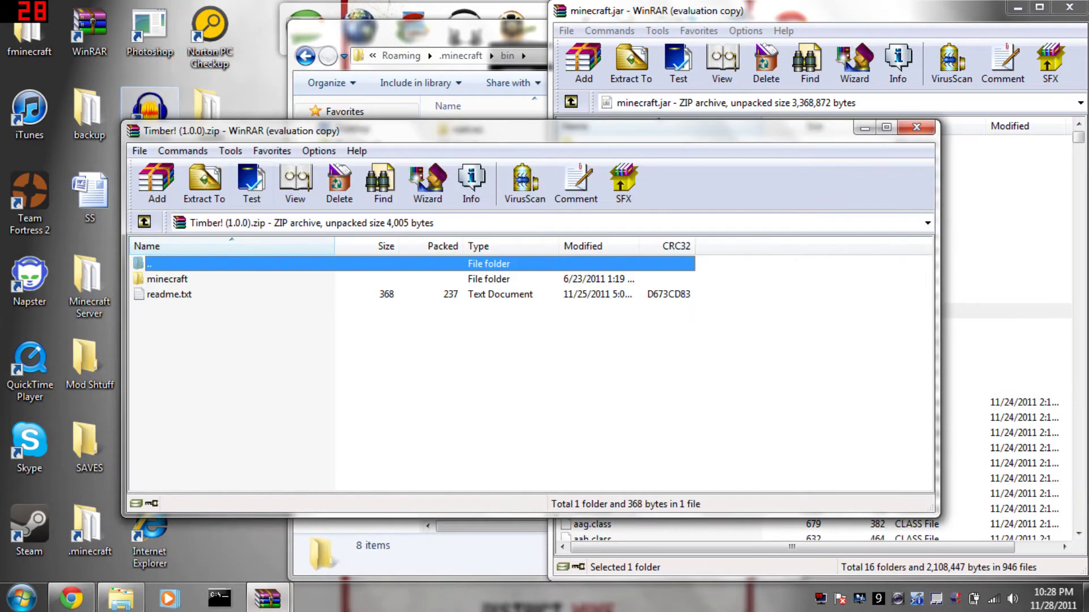
pyautogui.press('super+Left')
pyautogui.press('Down')
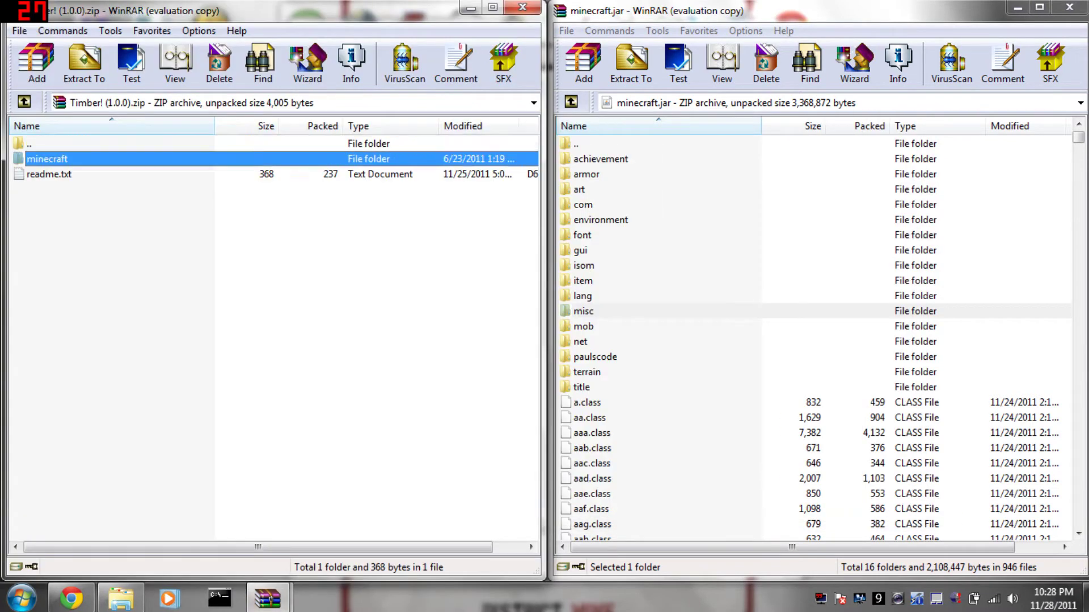
pyautogui.press('Return')
pyautogui.moveTo(100, 208); pyautogui.dragTo(81, 159)
pyautogui.moveTo(81, 159); pyautogui.dragTo(709, 255)
pyautogui.click(818, 429)
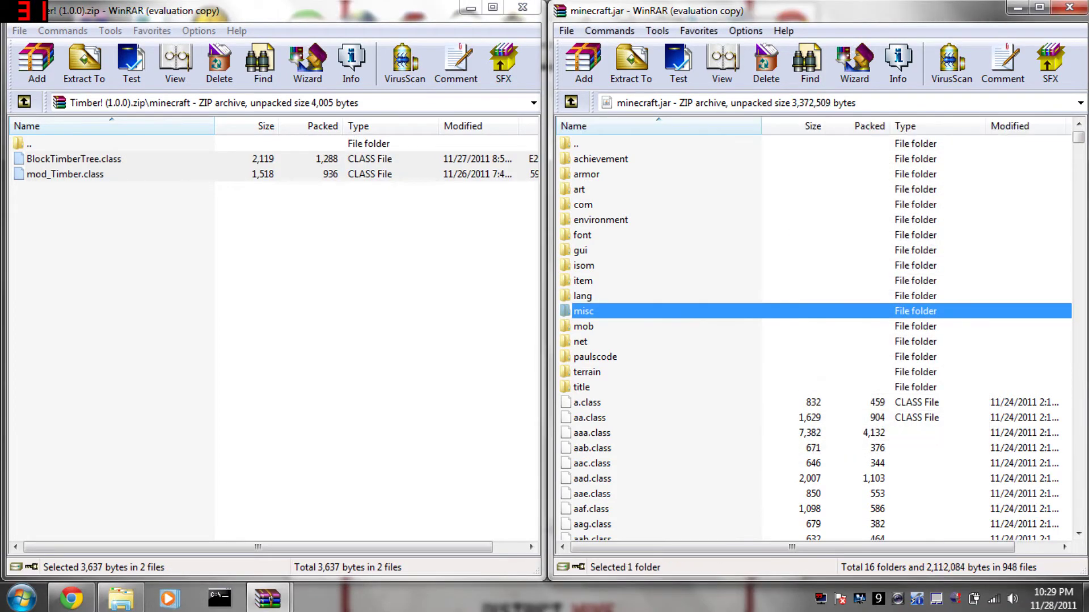
# Step: Close the Timber! and minecraft.jar archives and the bin folder window
pyautogui.click(522, 7)
pyautogui.click(1069, 6)
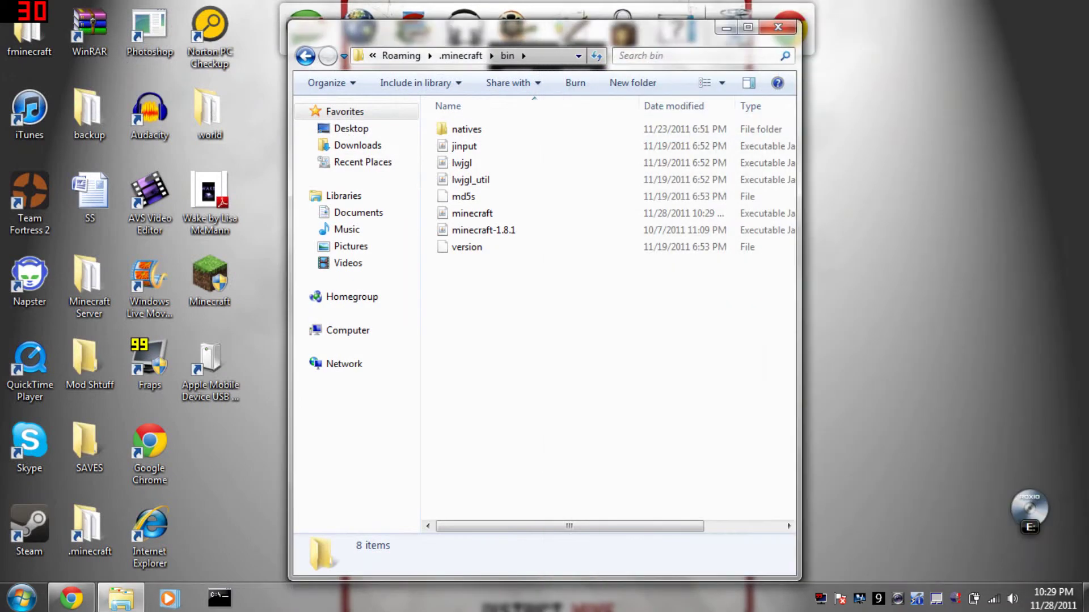
pyautogui.click(798, 16)
# Step: Launch Minecraft from the desktop and load the Survival Mode world "New World" in singleplayer
pyautogui.doubleClick(210, 278)
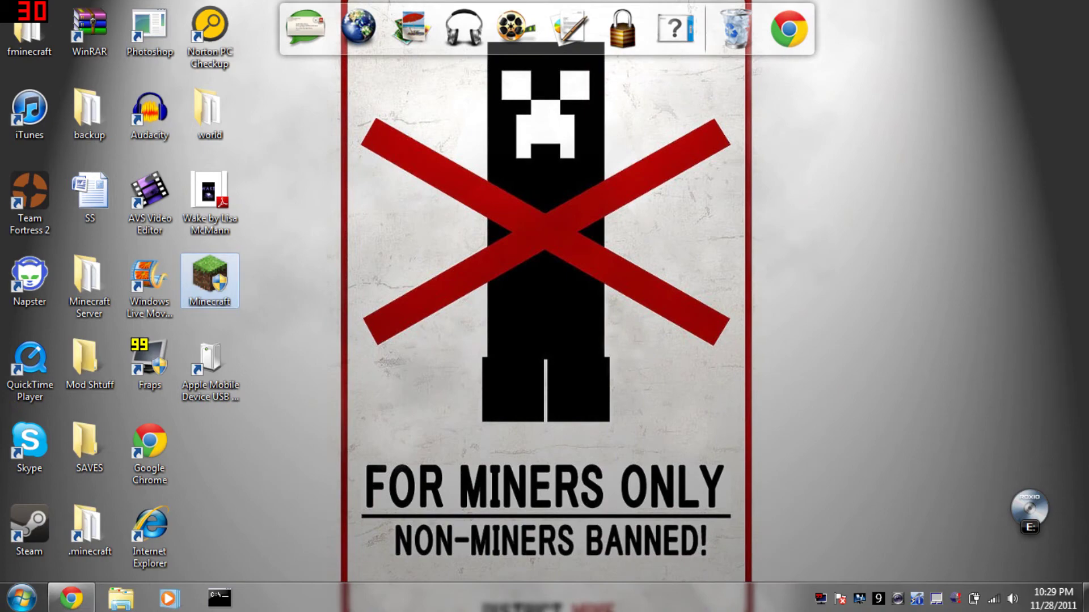
pyautogui.press('Return')
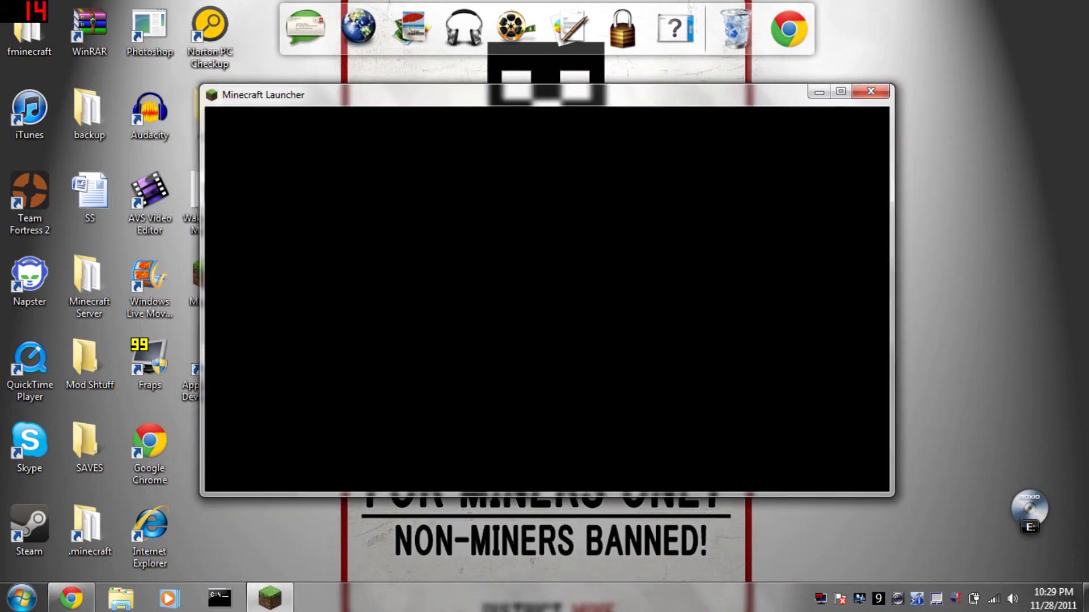
pyautogui.press('Return')
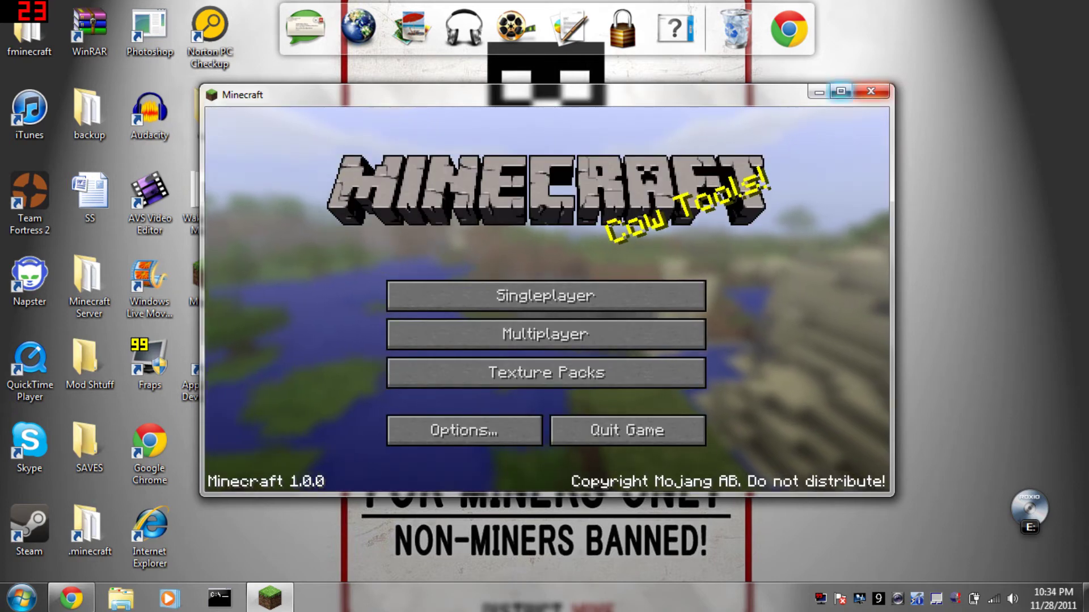
pyautogui.click(545, 295)
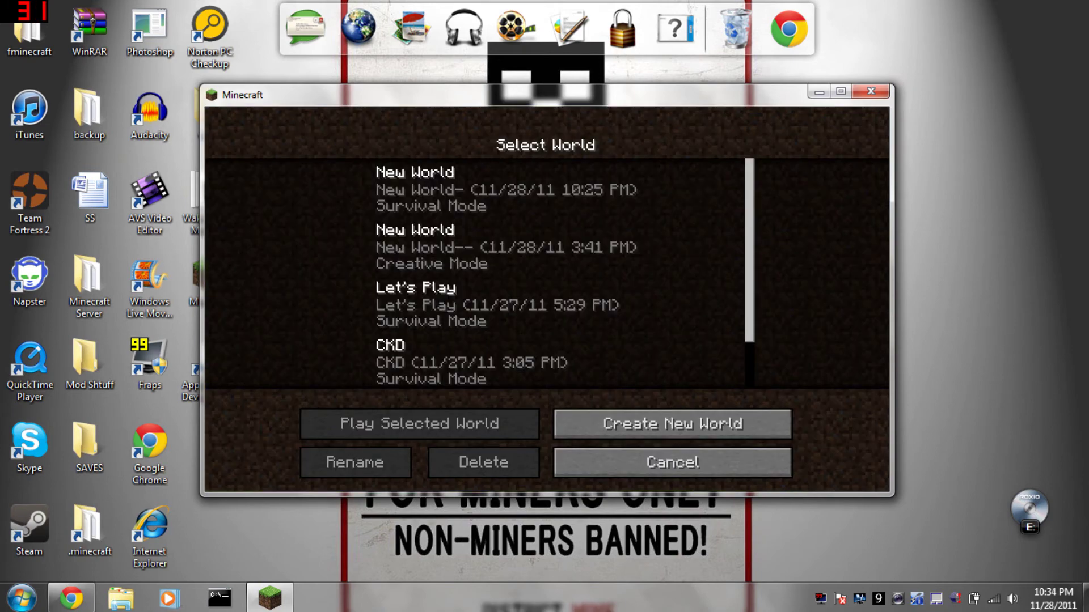
pyautogui.doubleClick(545, 190)
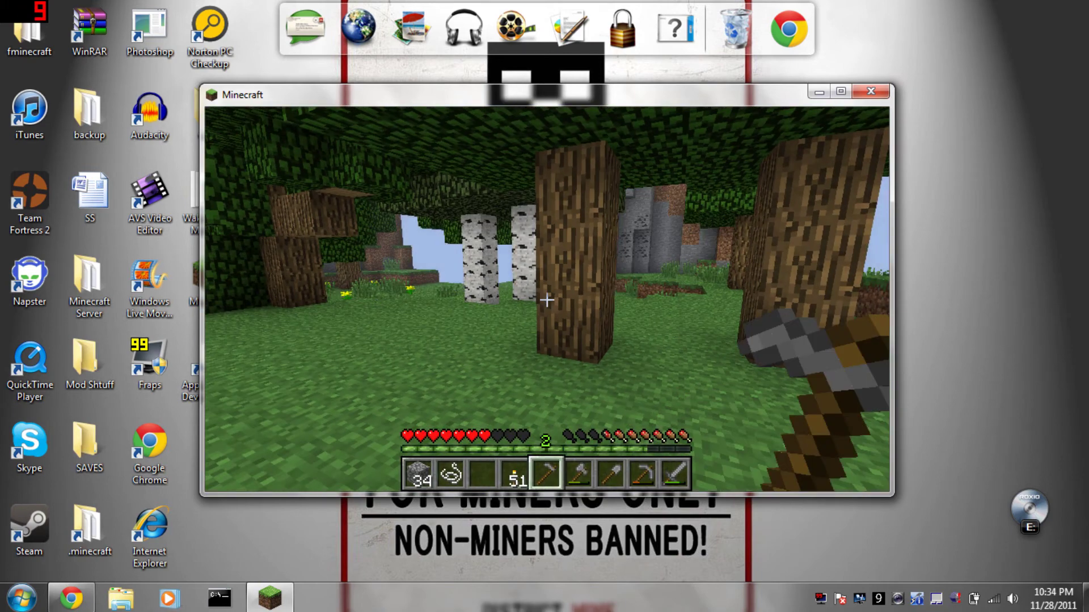
# Step: Equip the axe and chop the bottom logs of several nearby oak trees to test the Timber! mod
pyautogui.scroll(-1, 547, 299)
pyautogui.press('w')
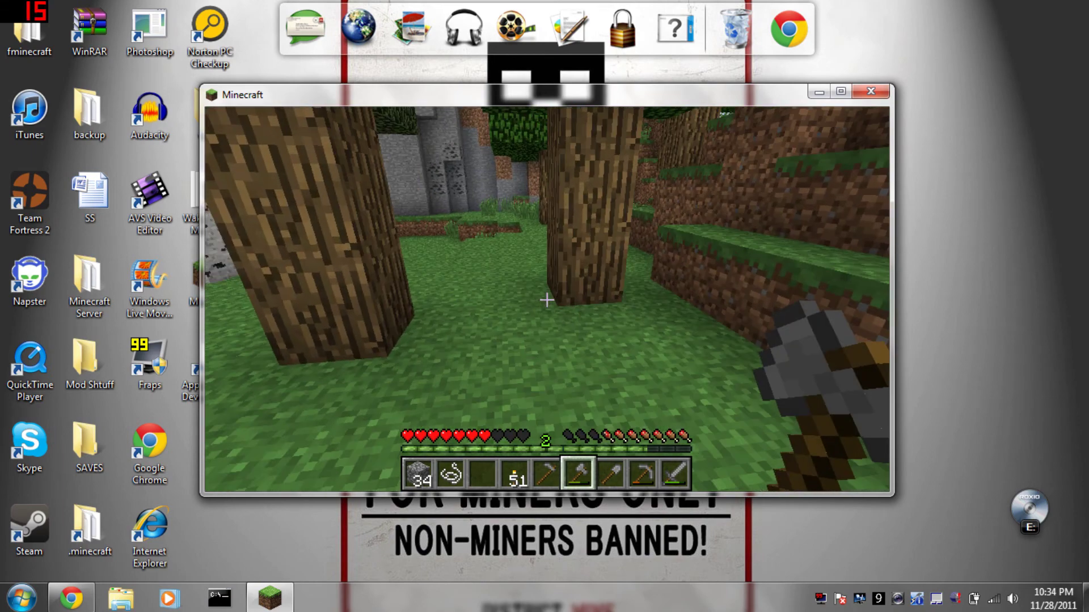
pyautogui.press('w')
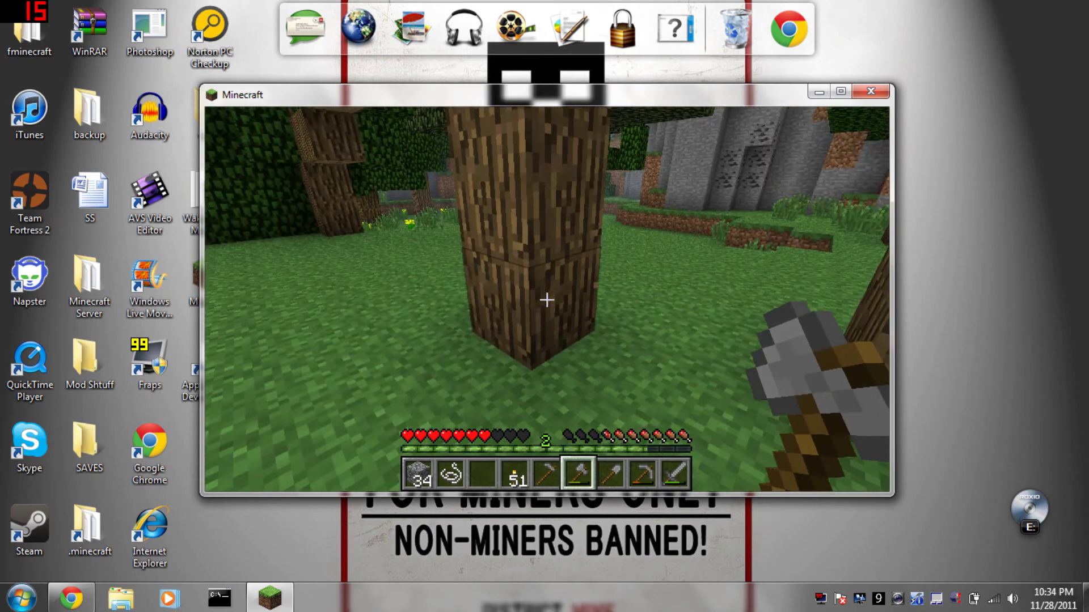
pyautogui.click(547, 300)
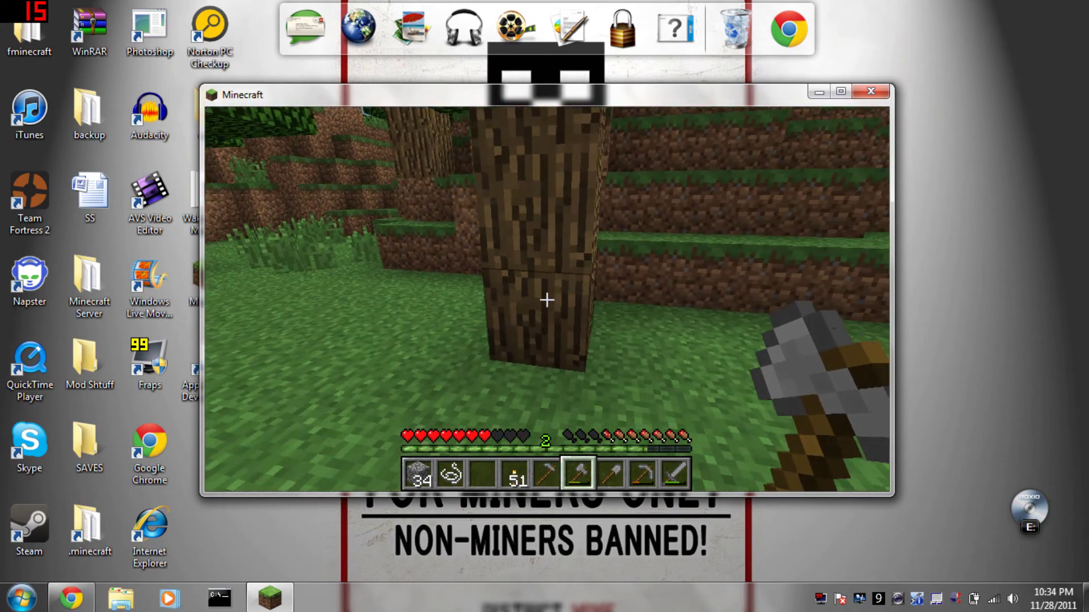
pyautogui.click(547, 300)
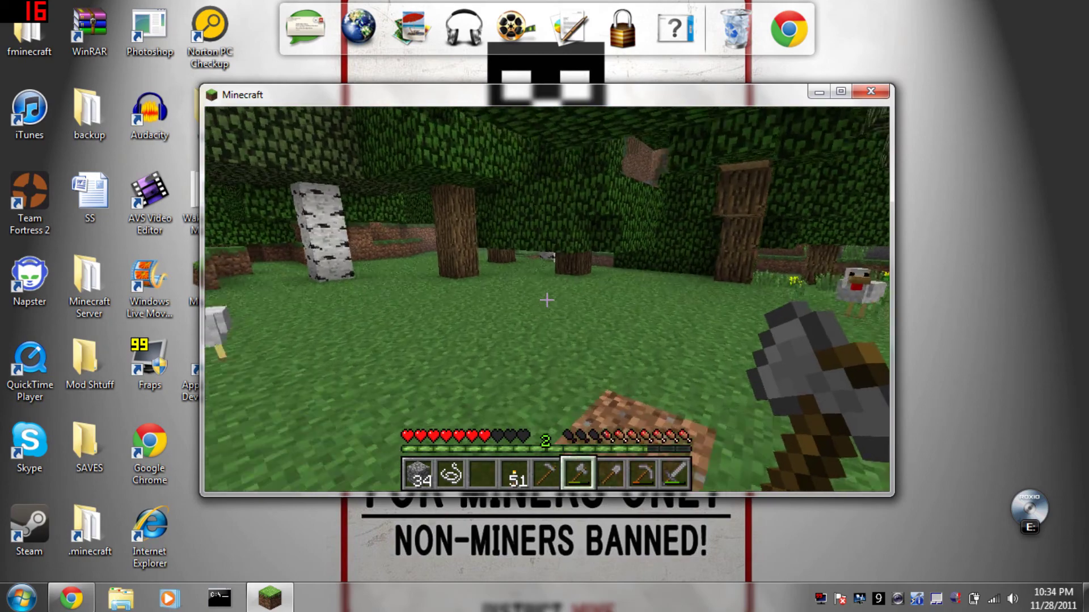
pyautogui.press('w')
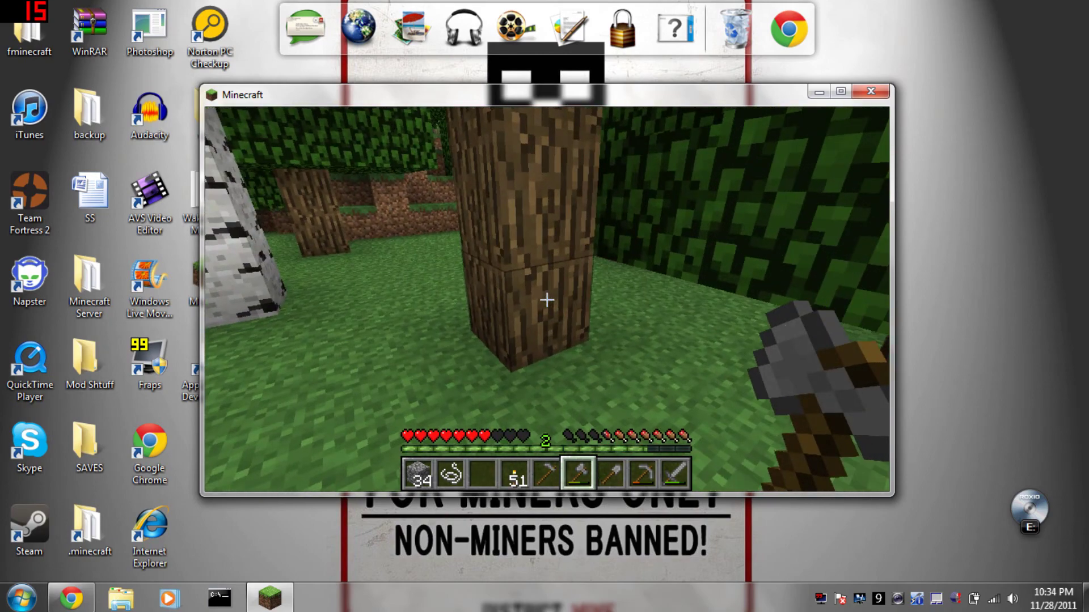
pyautogui.click(546, 300)
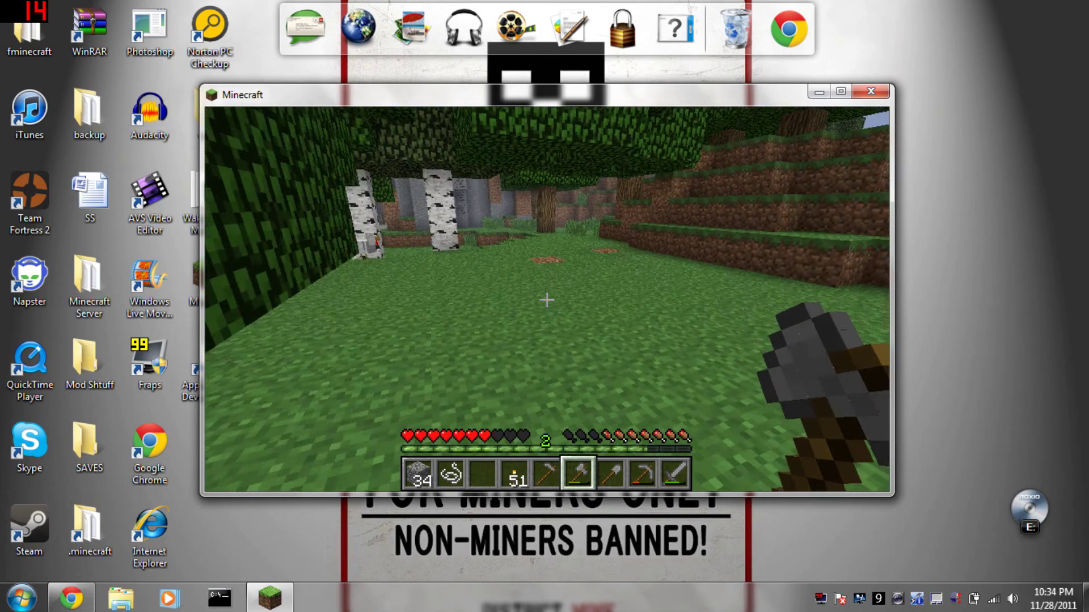
pyautogui.press('w')
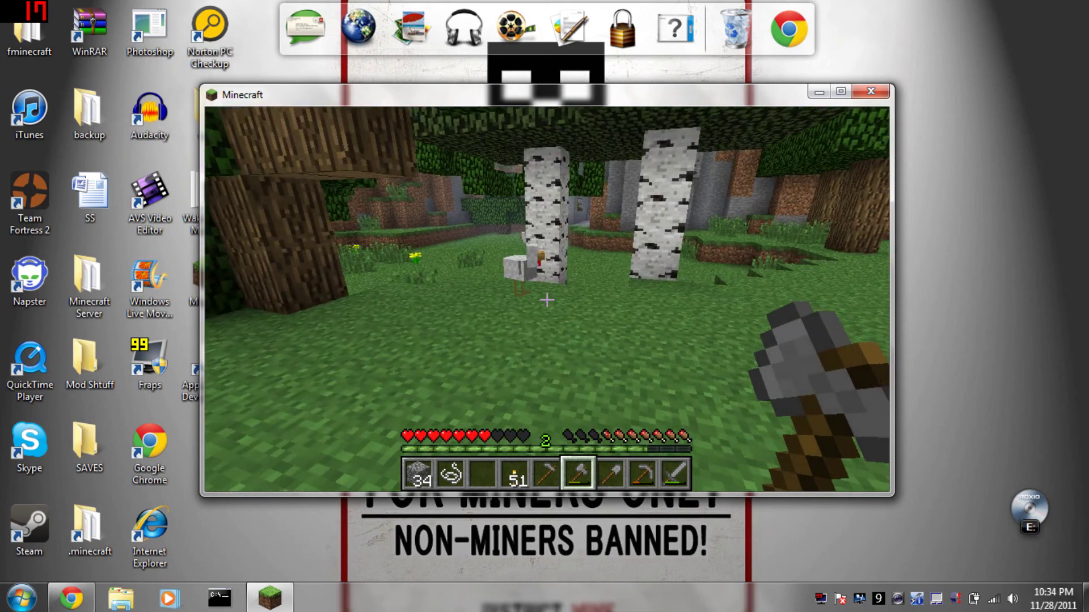